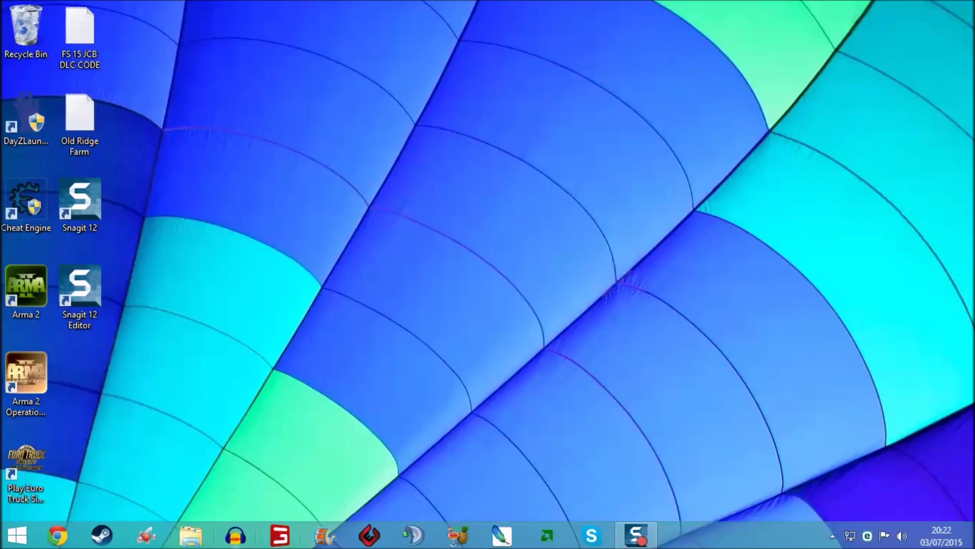
- Search Google for 'farming simulator' in a new Chrome tab
left_click(56, 537)
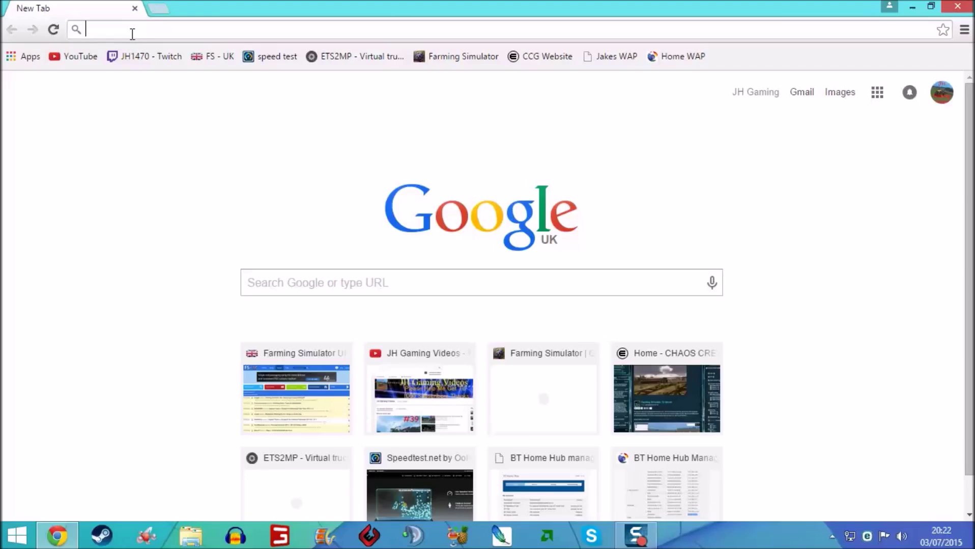
type("farming simu")
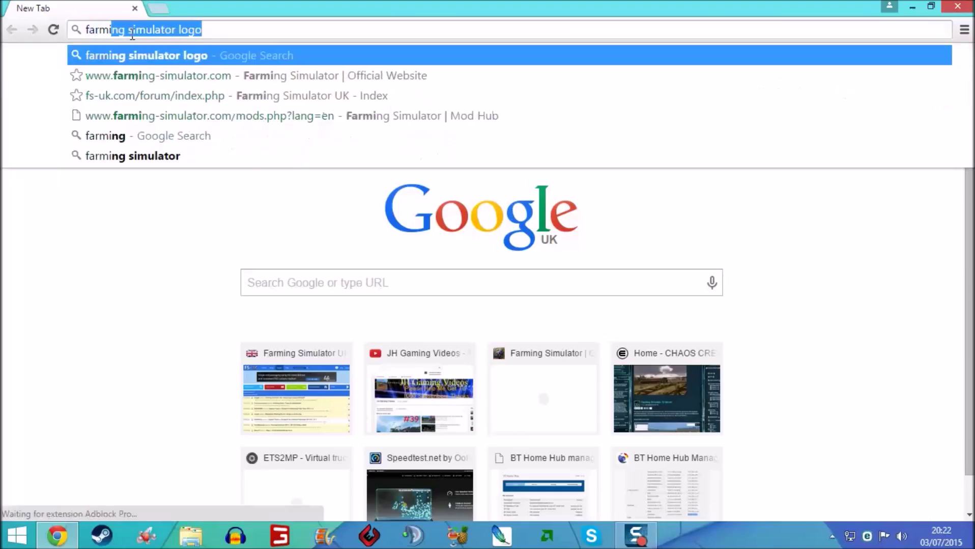
type("lator")
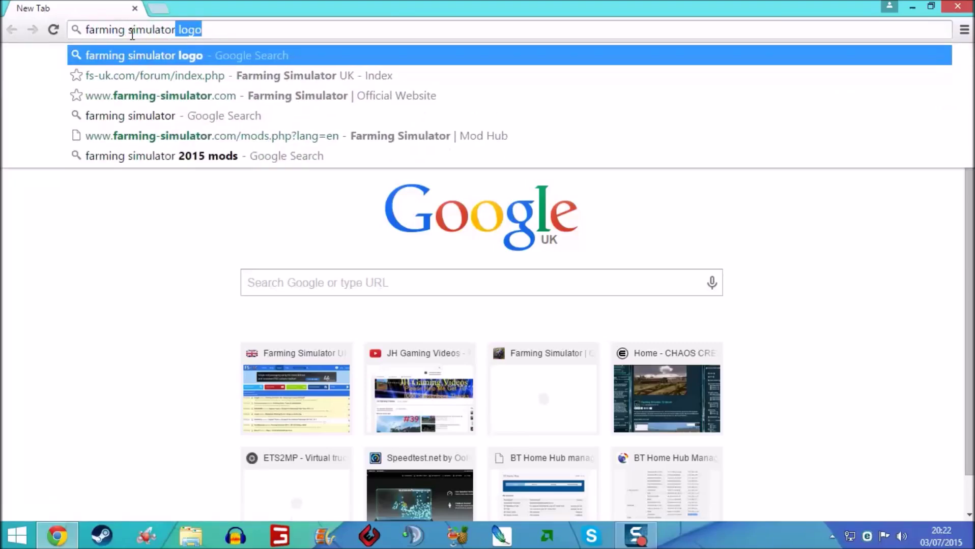
key("Delete")
key("Return")
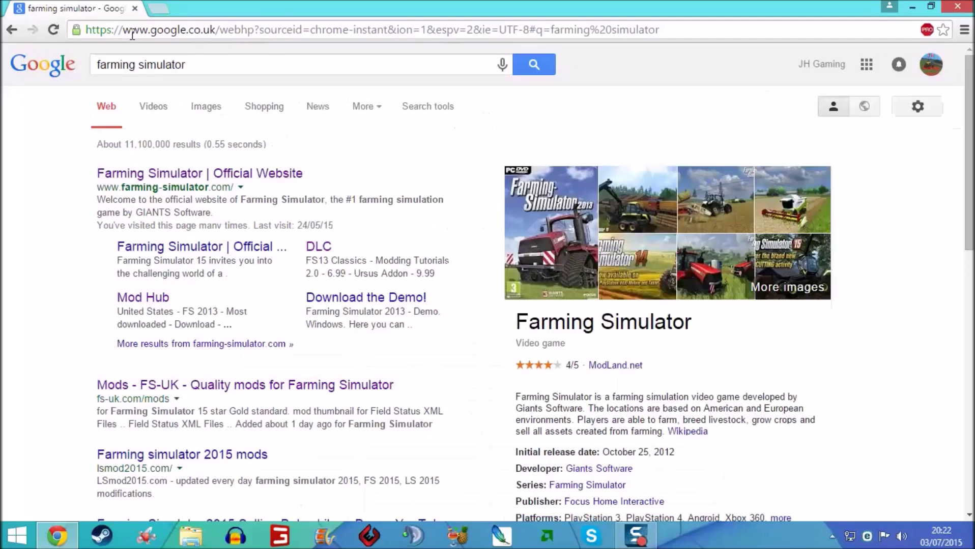
- Open the official Farming Simulator site's ModHub and go to page 3 of the mods listing
left_click(199, 174)
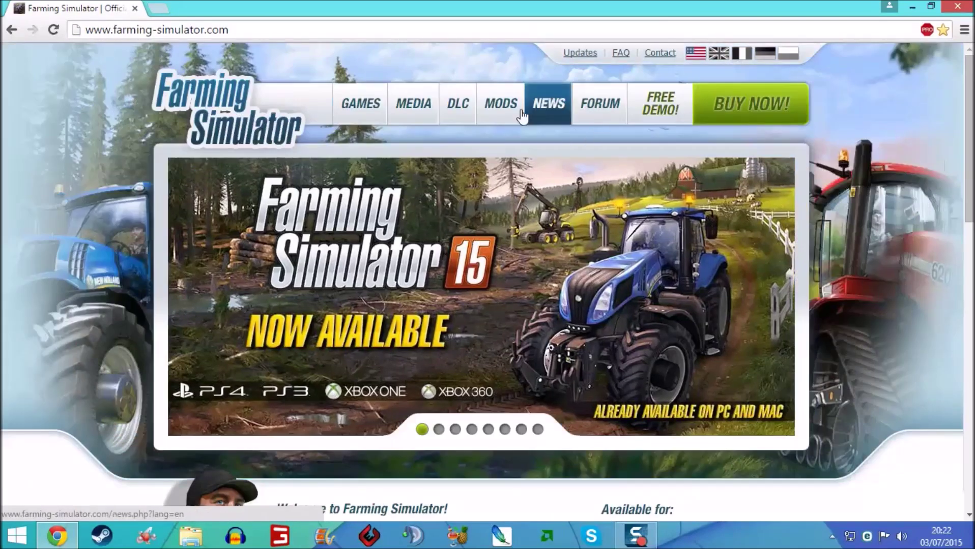
left_click(501, 105)
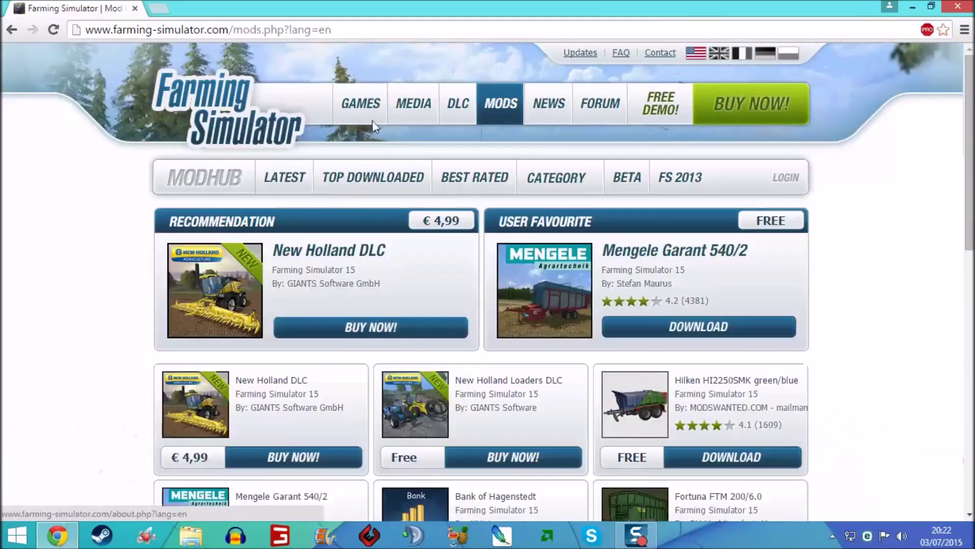
scroll(526, 297, "down", 4)
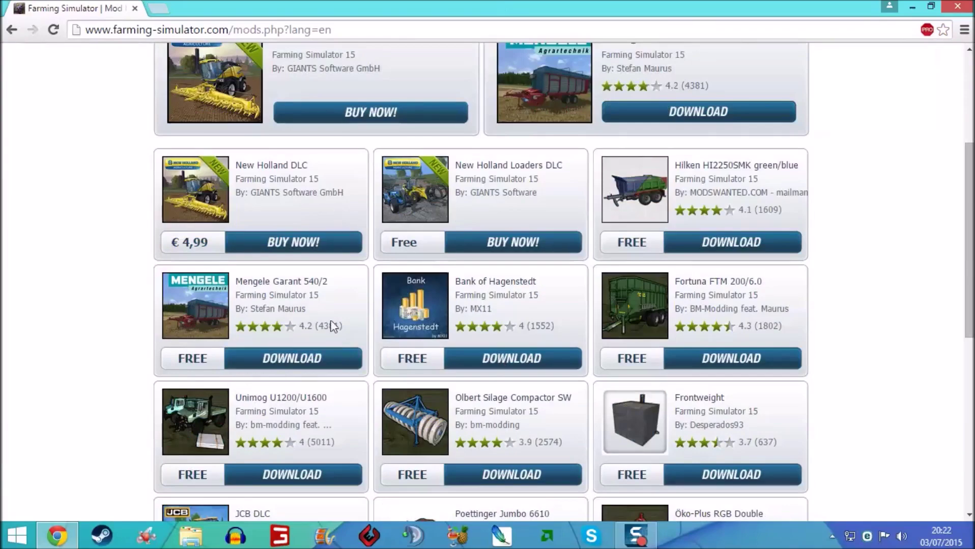
scroll(333, 326, "down", 3)
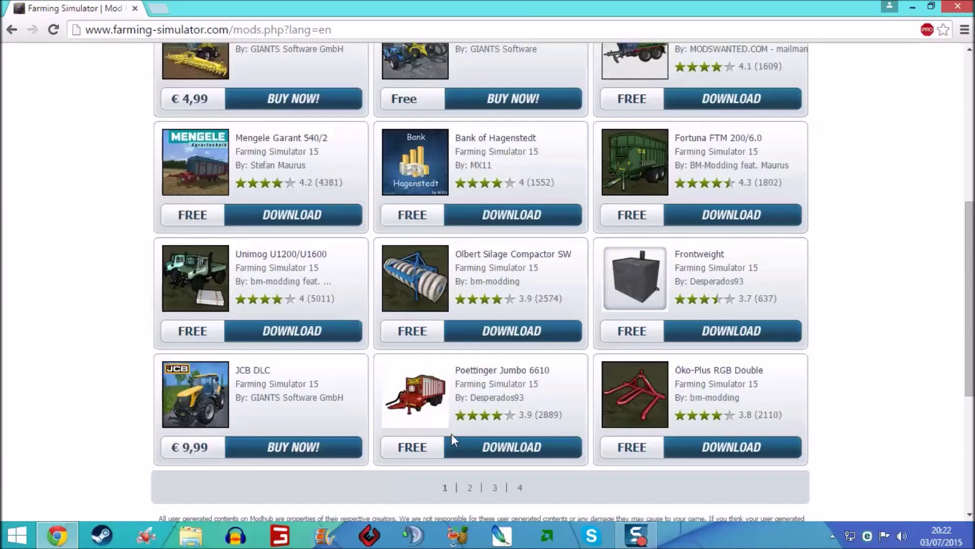
left_click(495, 490)
- Open the Kotte FRP 145 mod's details page
scroll(347, 293, "down", 5)
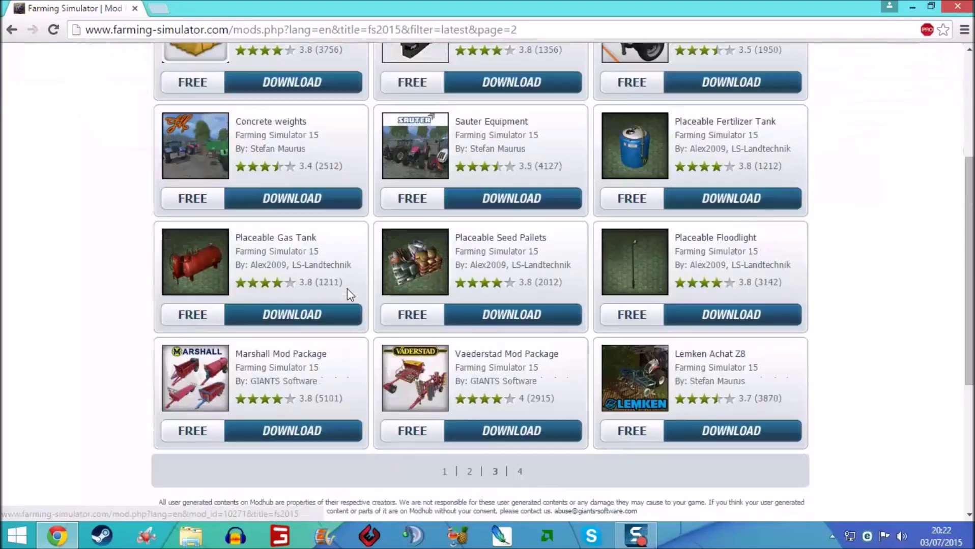
scroll(531, 380, "up", 1)
scroll(531, 381, "up", 3)
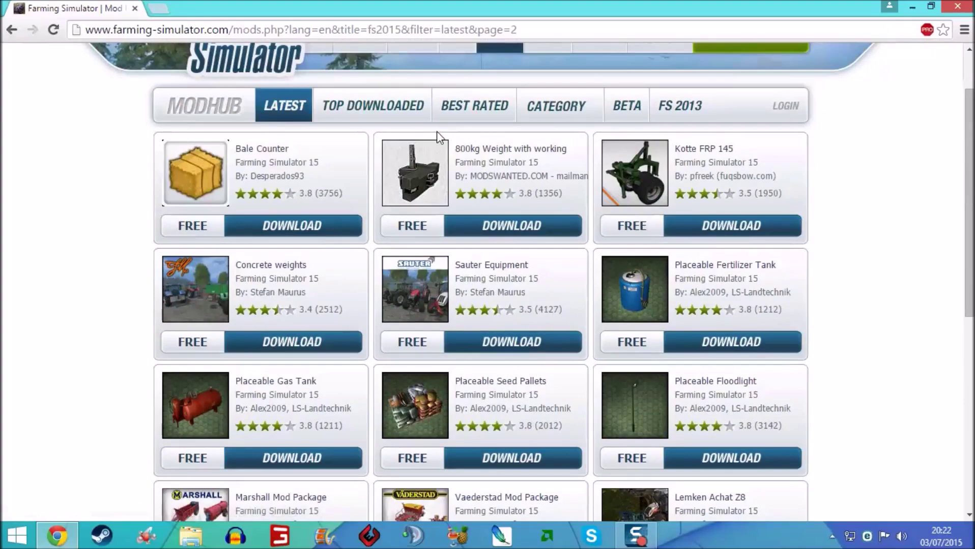
left_click(647, 177)
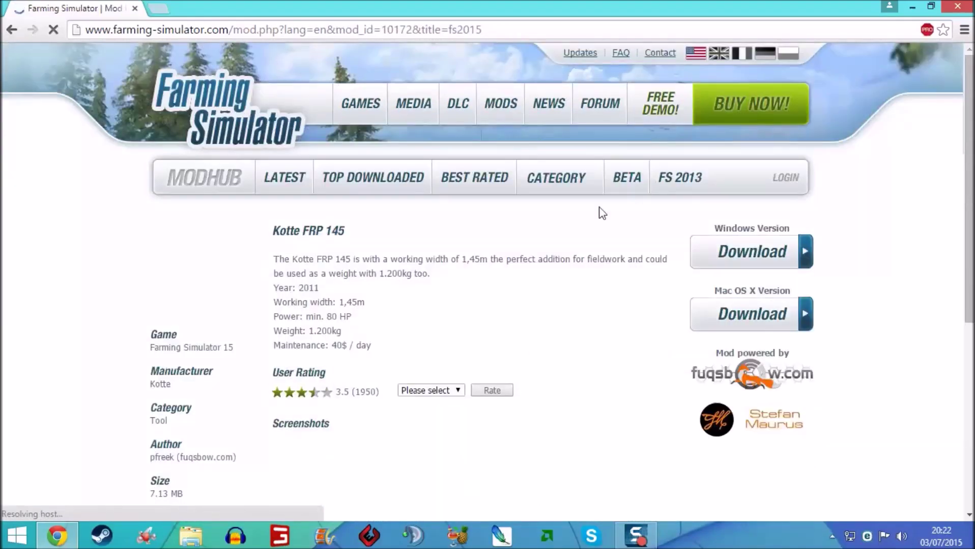
- Download the Windows version Kotte_FRP_145.exe (7.3 MB) and bring up File Explorer on This PC
scroll(474, 302, "down", 4)
scroll(566, 239, "up", 3)
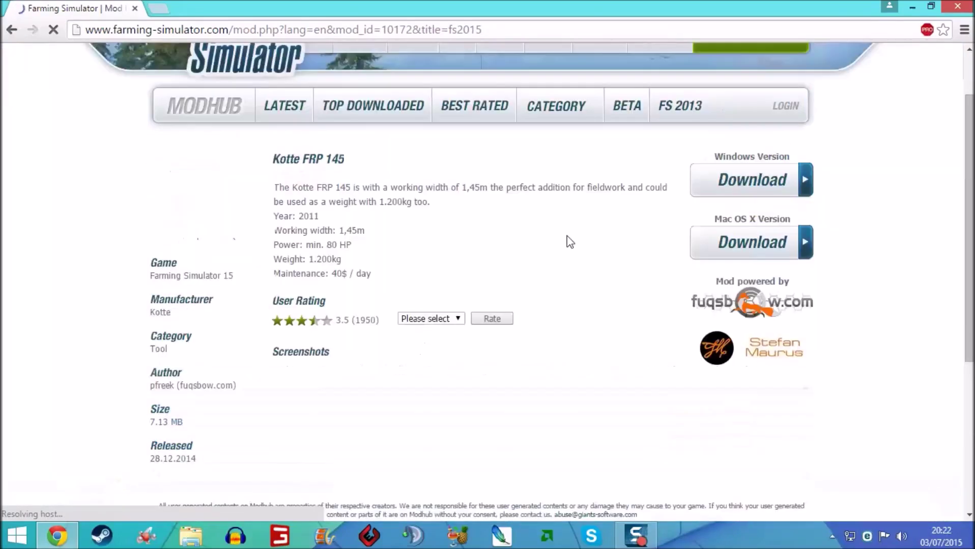
scroll(407, 328, "down", 4)
scroll(401, 333, "down", 10)
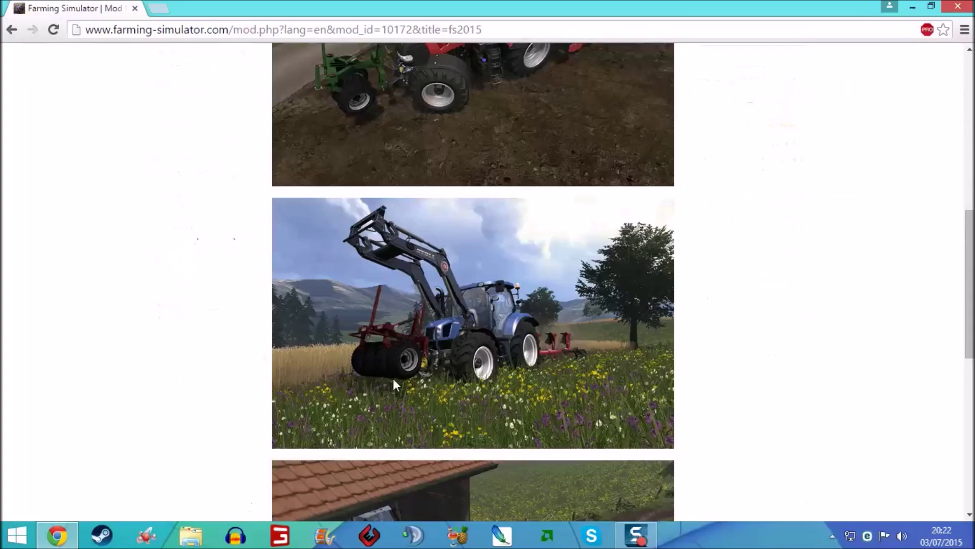
scroll(396, 346, "up", 15)
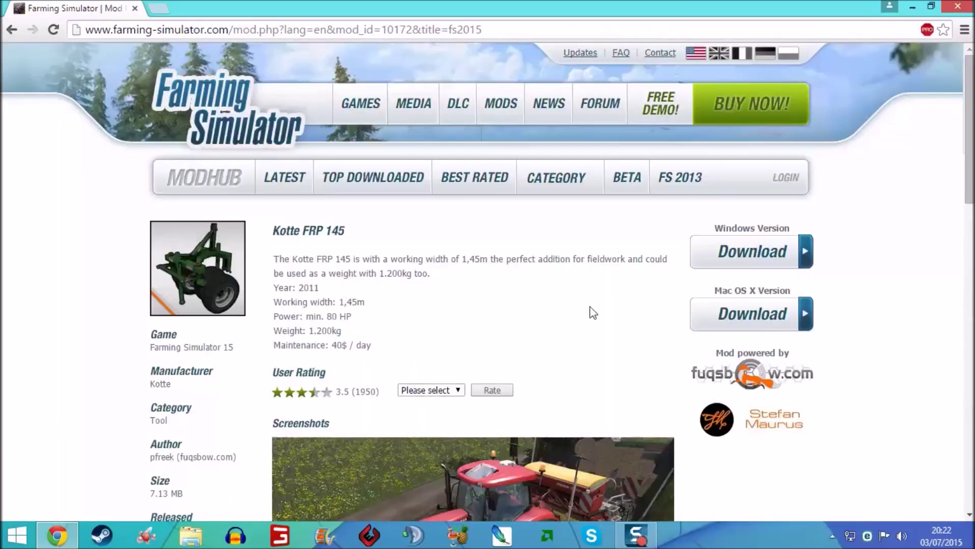
left_click(702, 269)
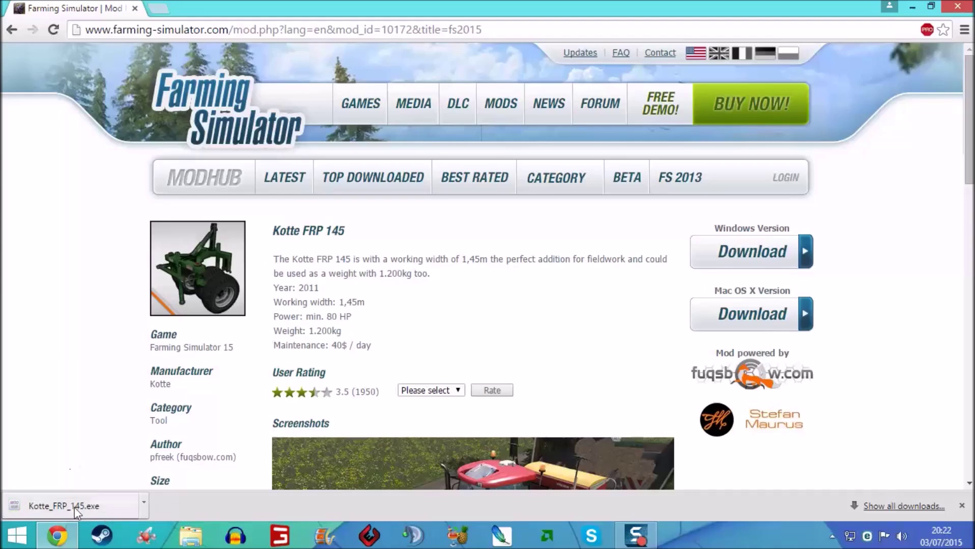
left_click(191, 535)
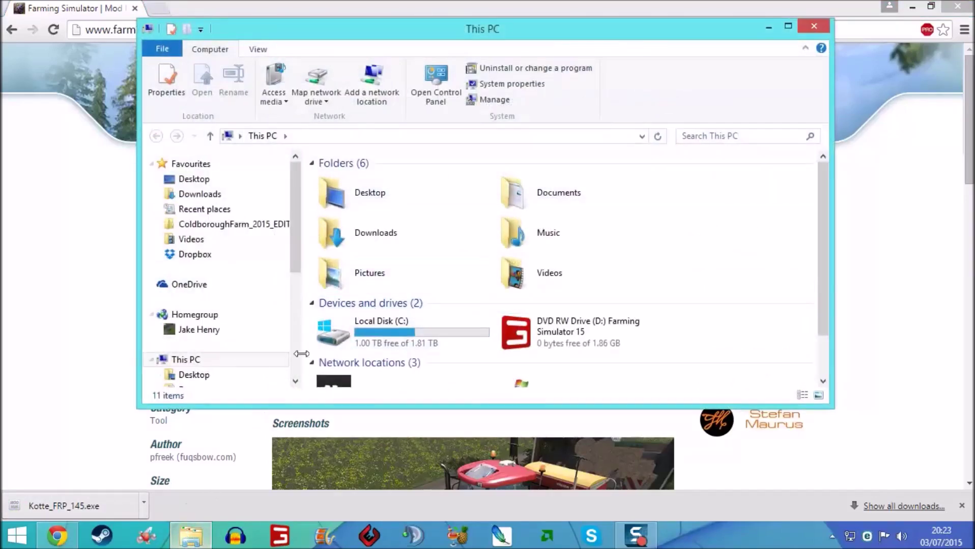
- Open the Downloads folder and show it as medium-sized icons
double_click(355, 246)
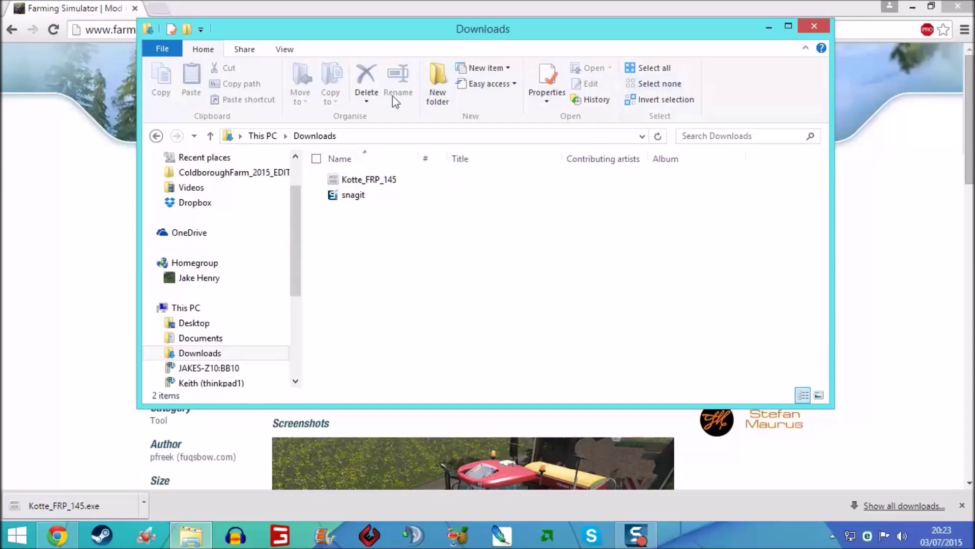
left_click(288, 50)
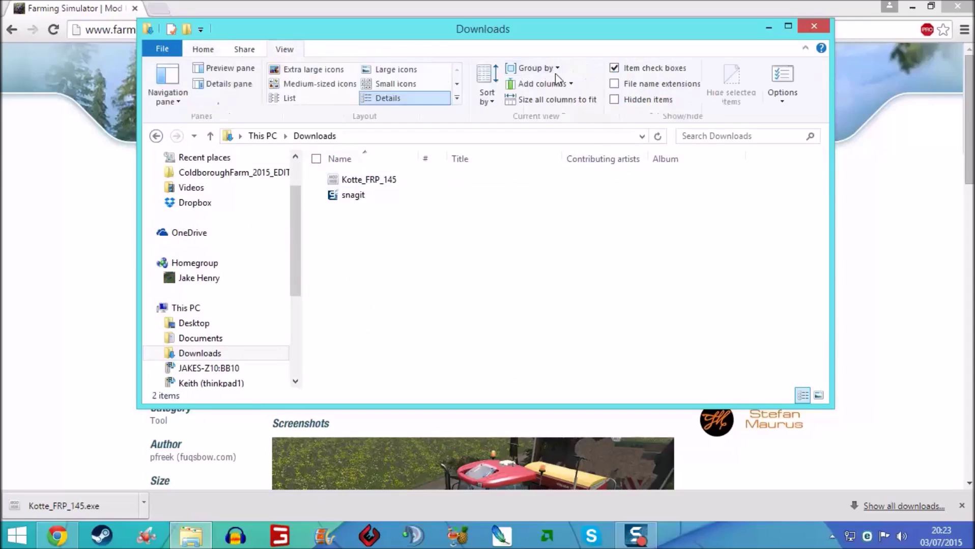
left_click(320, 84)
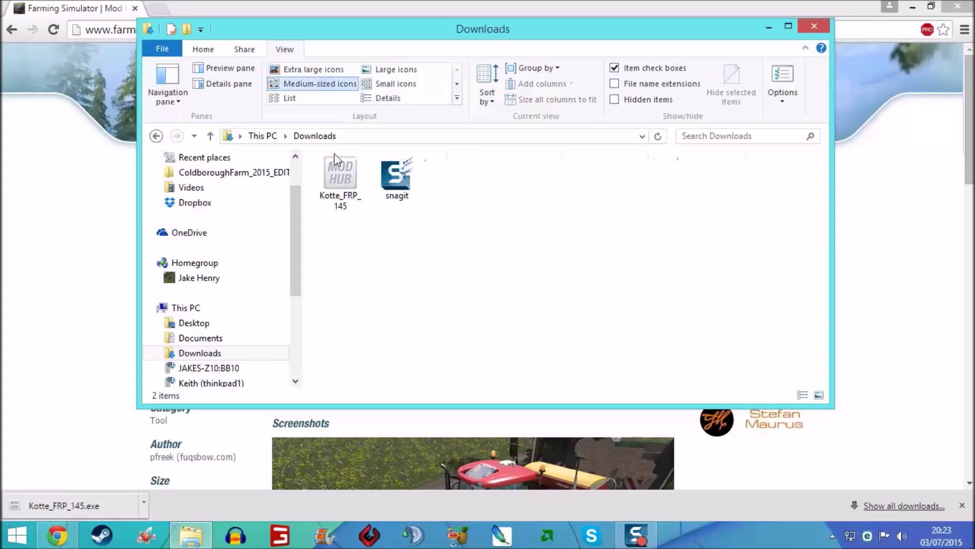
- Run Kotte_FRP_145 to install the mod, confirm completion, and return to Chrome
left_click(344, 192)
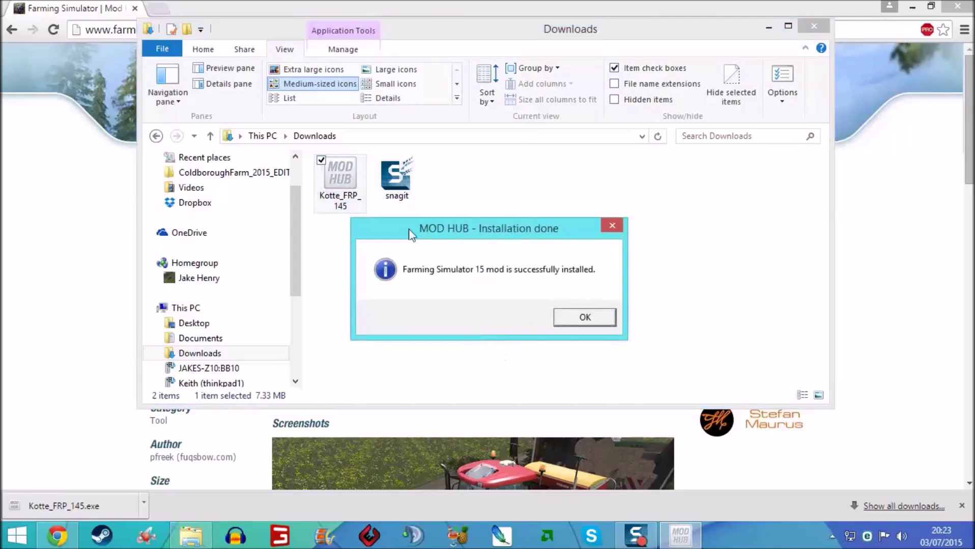
left_click(579, 321)
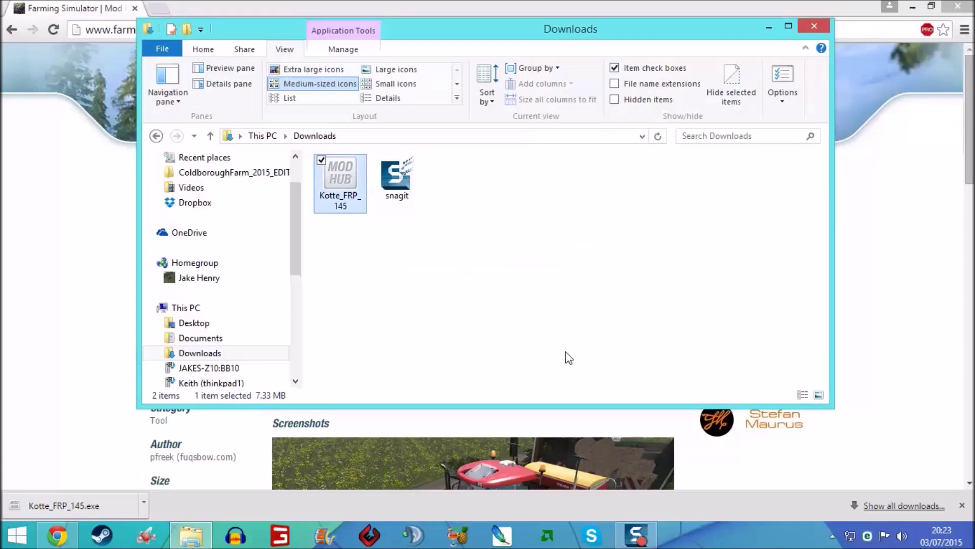
left_click(436, 6)
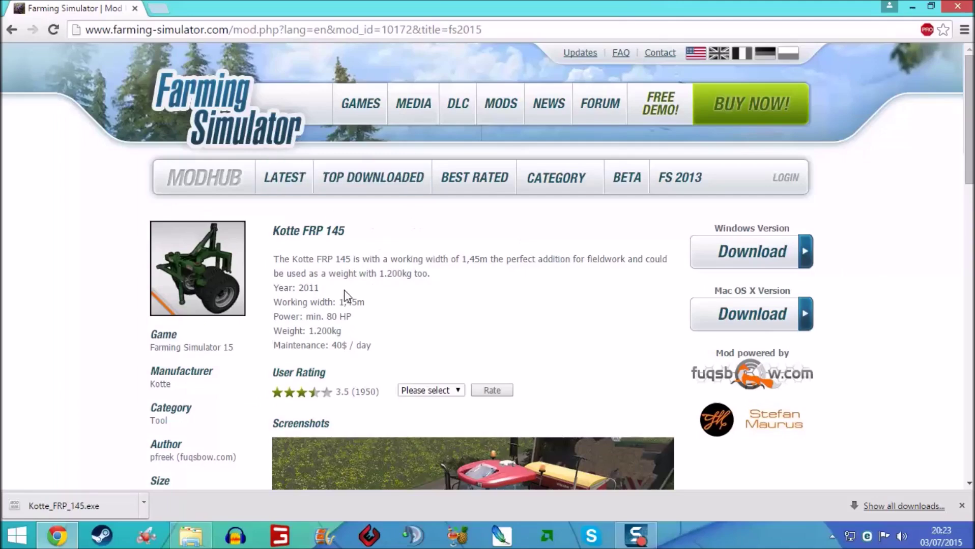
- Search 'fs uk' in a new tab and open the FS-UK homepage at fs-uk.com
scroll(411, 339, "down", 4)
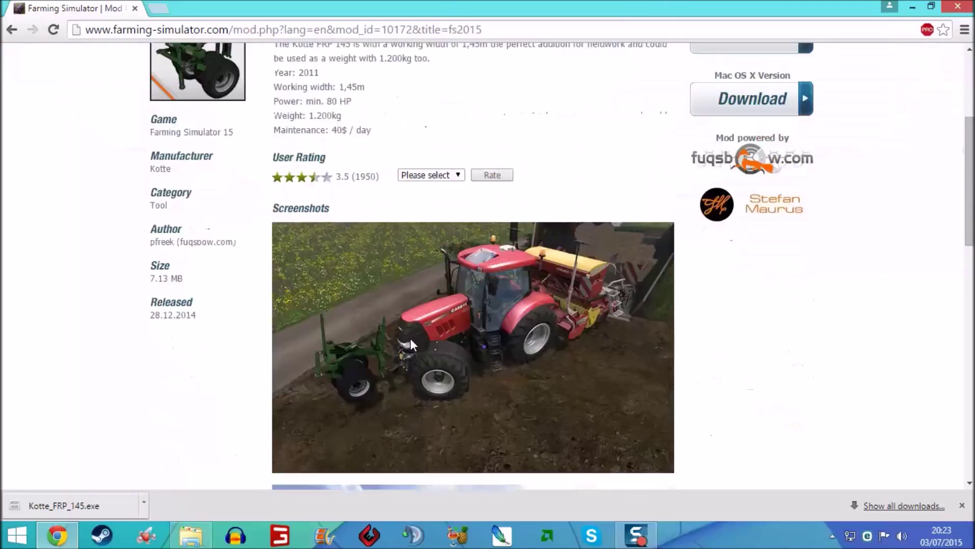
scroll(409, 338, "up", 4)
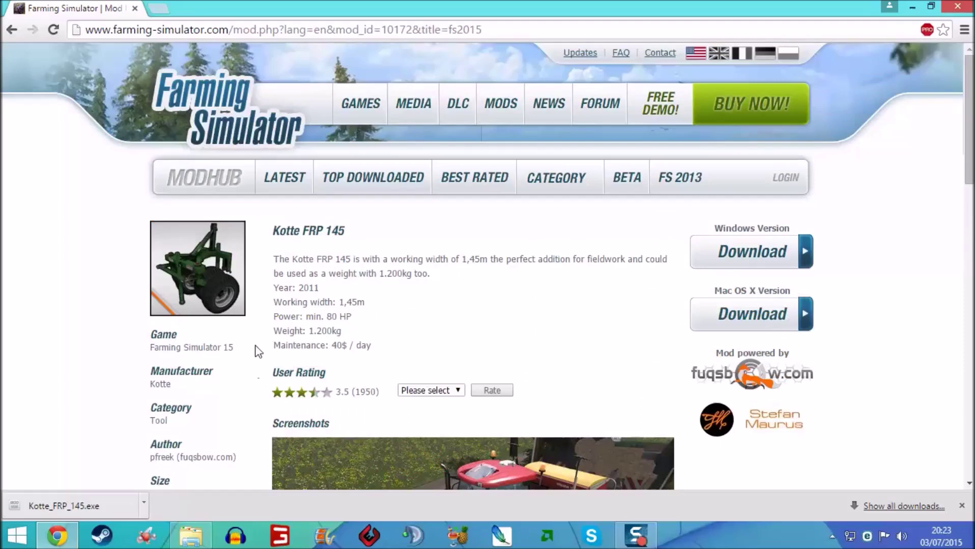
left_click(168, 5)
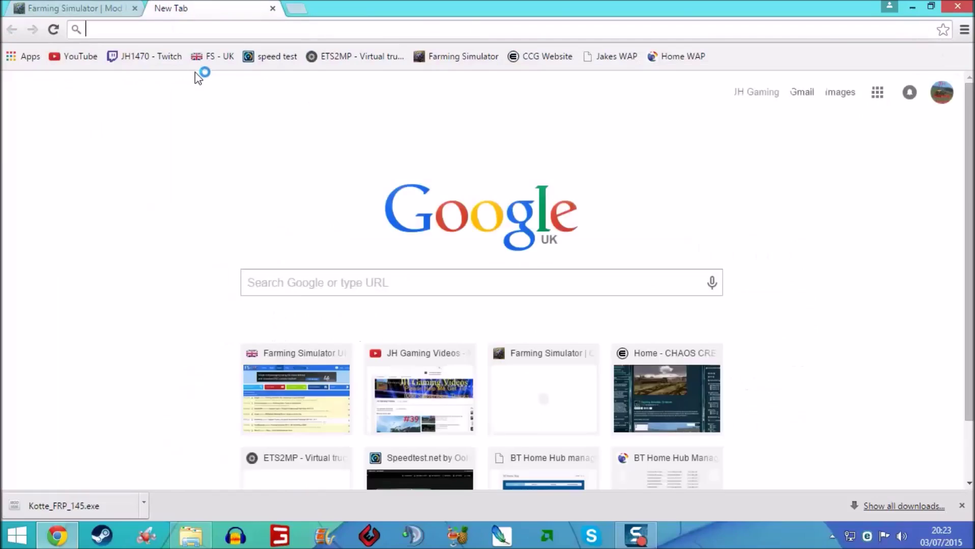
type("fs uk")
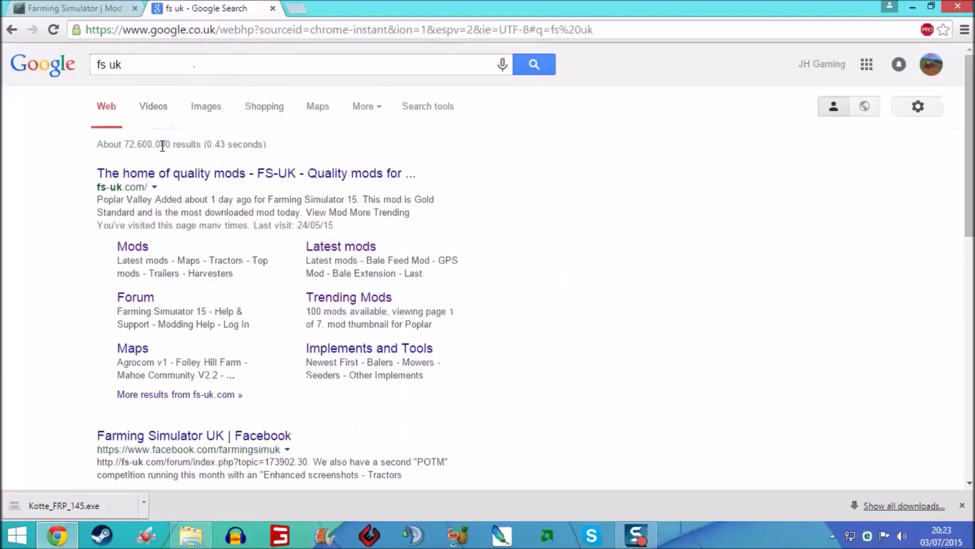
left_click(170, 178)
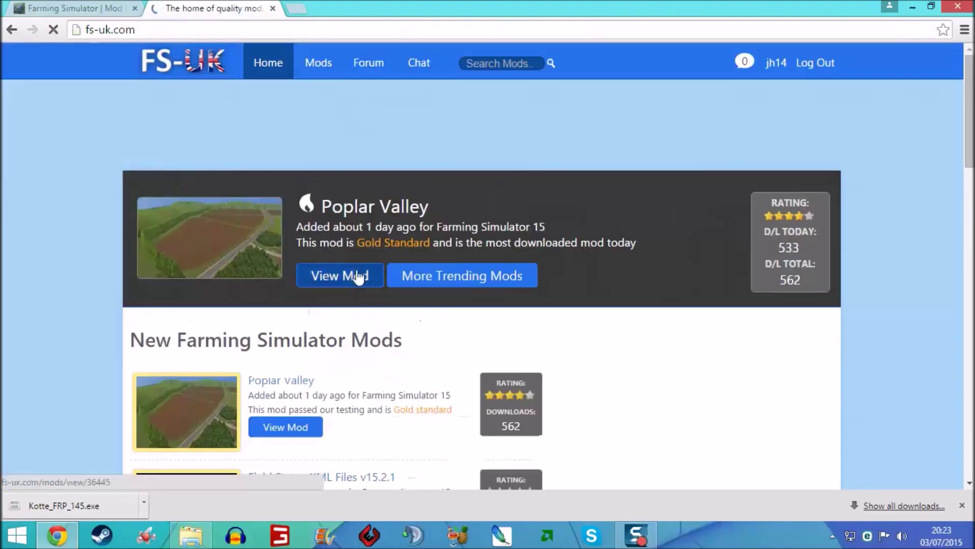
- Open FS-UK's mods listing
left_click(312, 56)
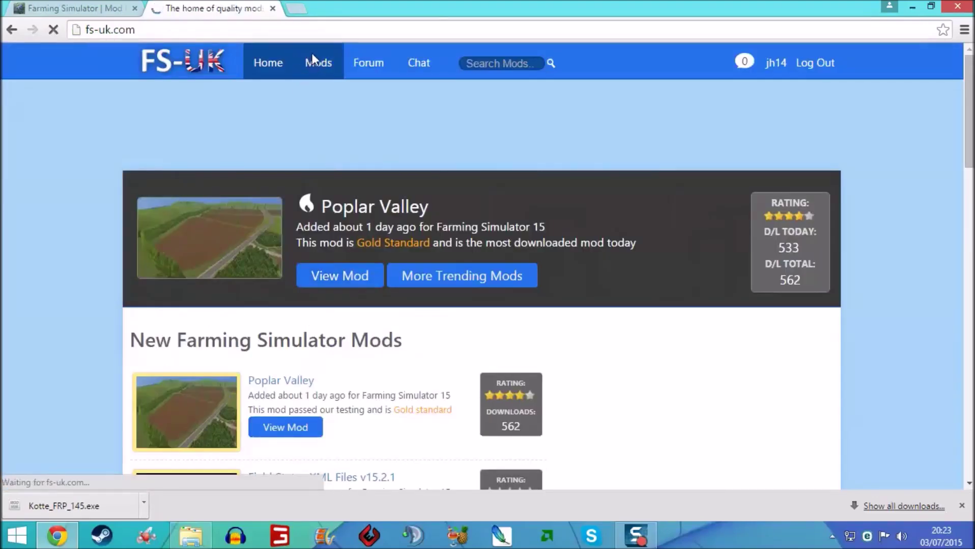
scroll(331, 285, "down", 9)
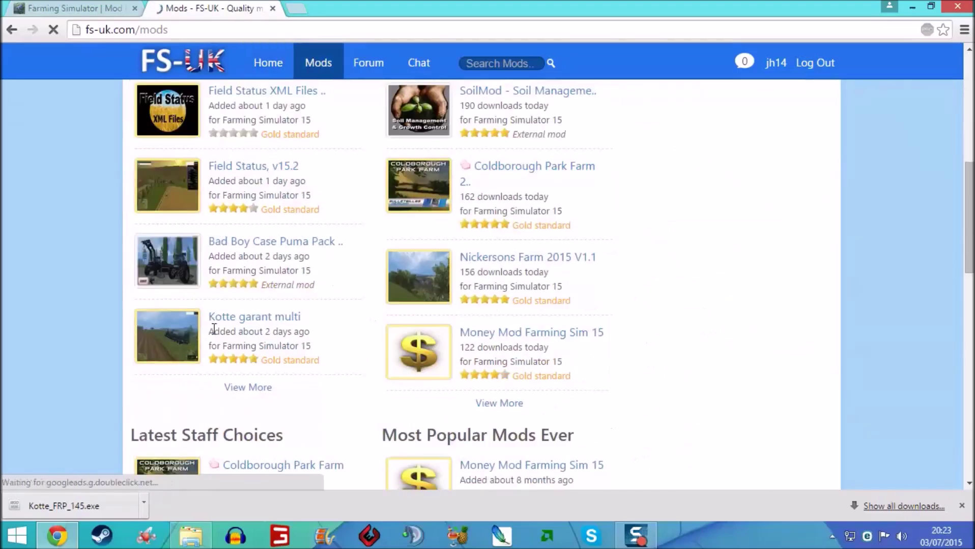
scroll(148, 224, "up", 4)
- View the Poplar Valley mod page, then return to the main Mods for Farming Simulator listing
left_click(155, 259)
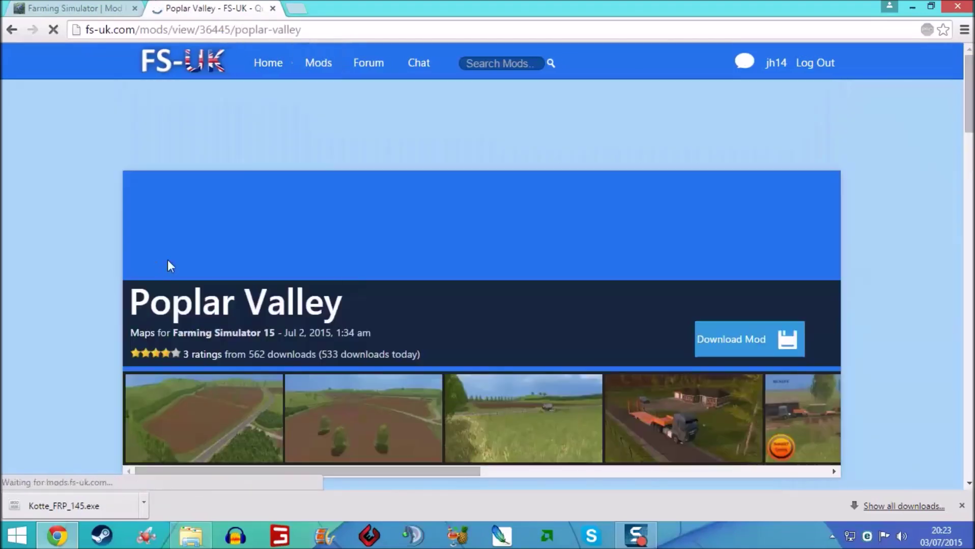
scroll(360, 285, "down", 12)
scroll(359, 286, "down", 15)
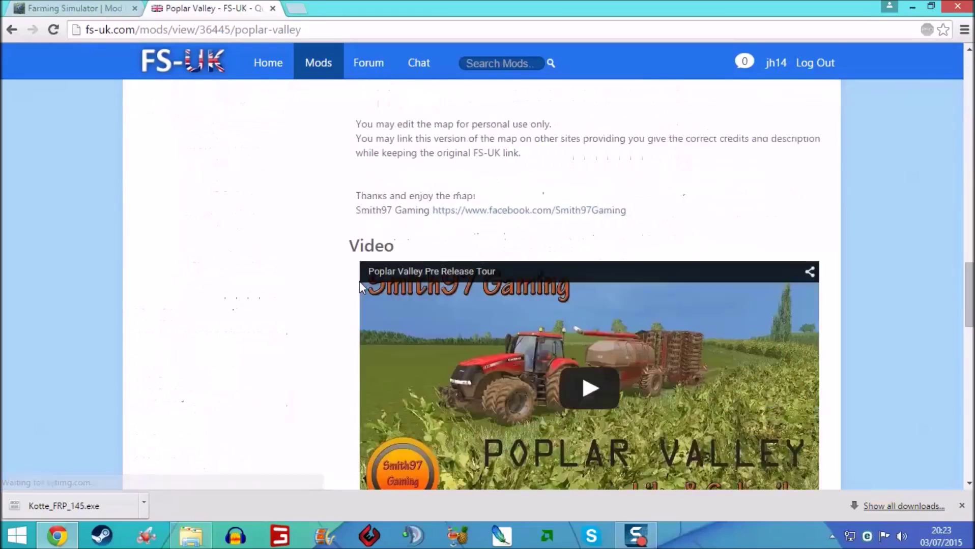
scroll(362, 288, "up", 15)
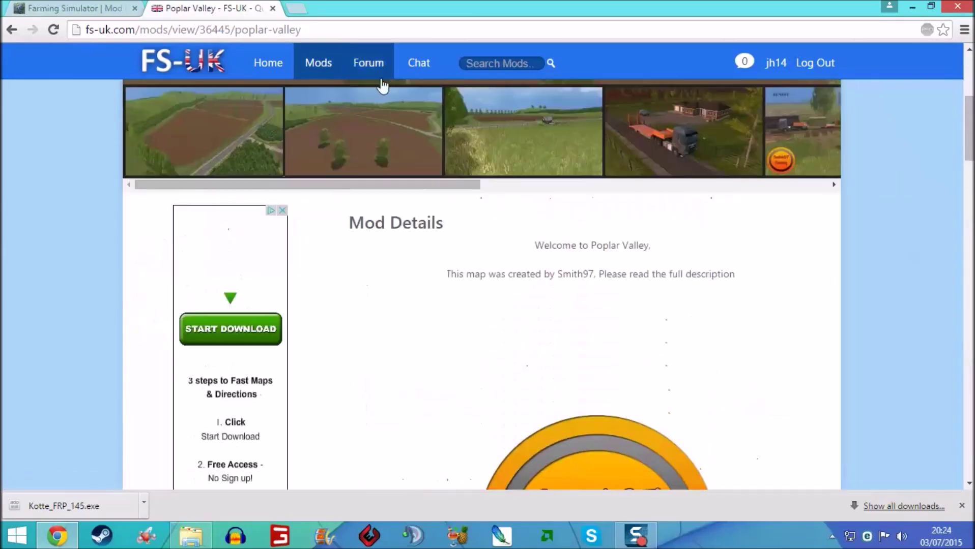
left_click(320, 62)
scroll(398, 273, "down", 7)
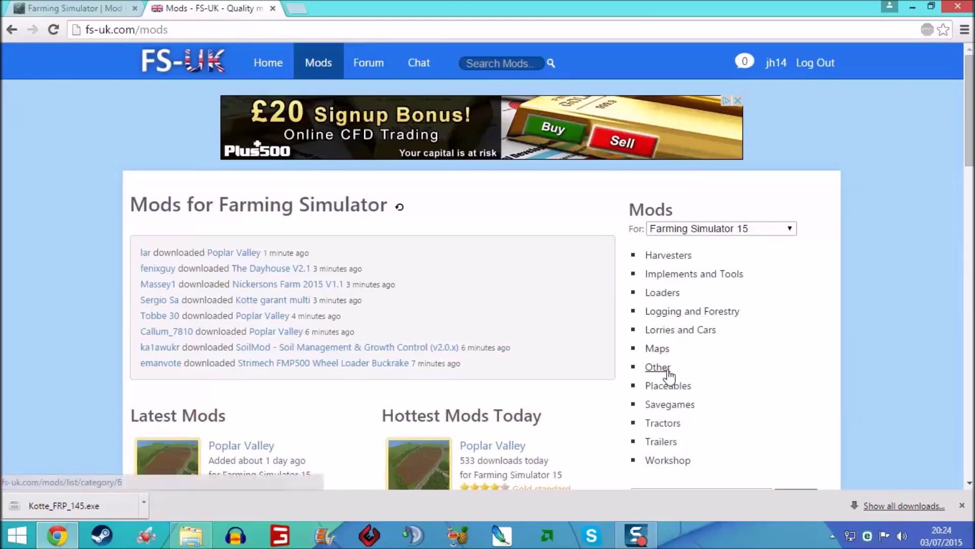
- Open the Tractors category of Farming Simulator 15 mods
left_click(675, 427)
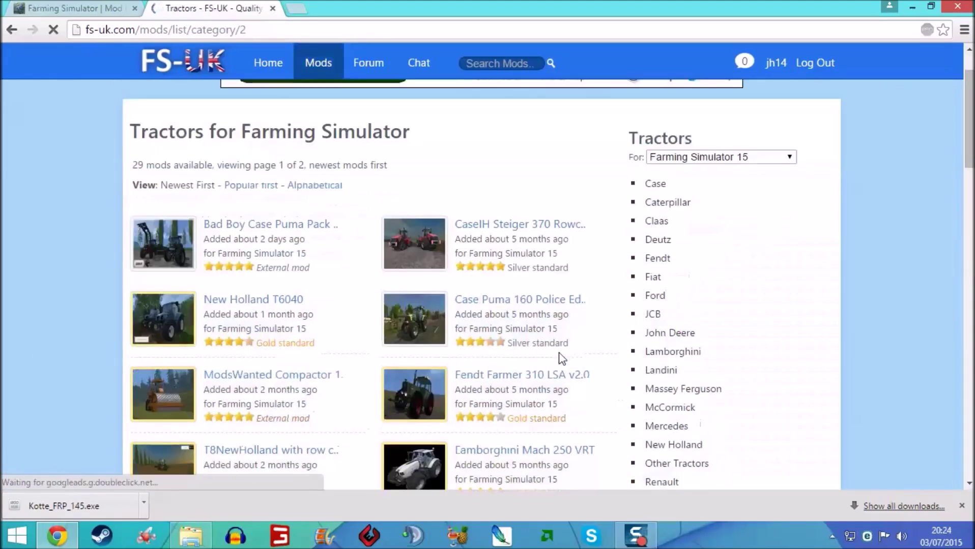
scroll(560, 356, "down", 3)
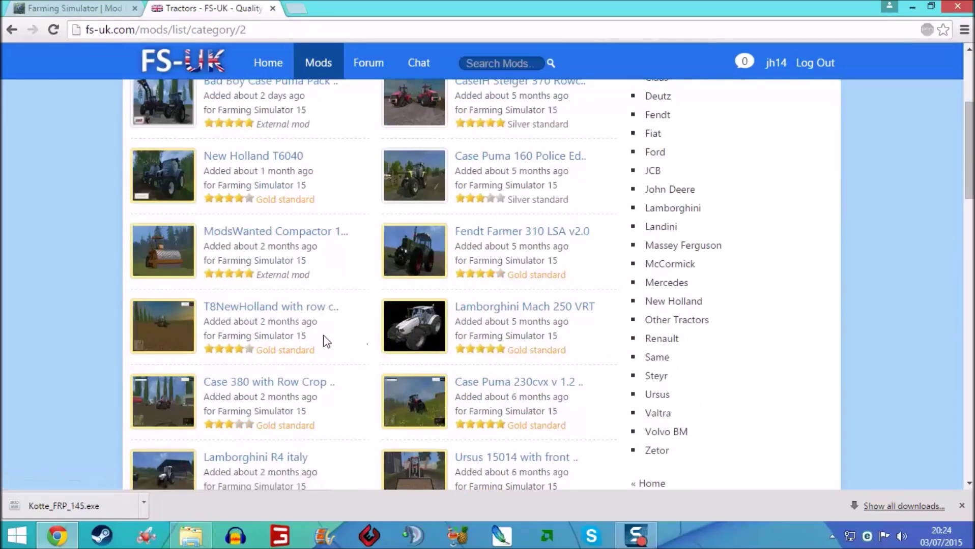
scroll(363, 173, "up", 2)
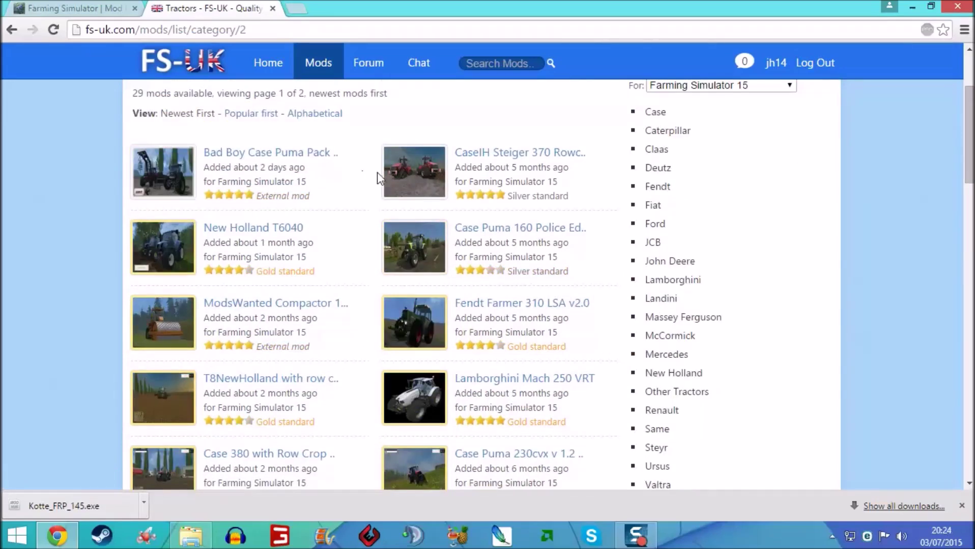
scroll(377, 172, "down", 4)
scroll(337, 229, "down", 1)
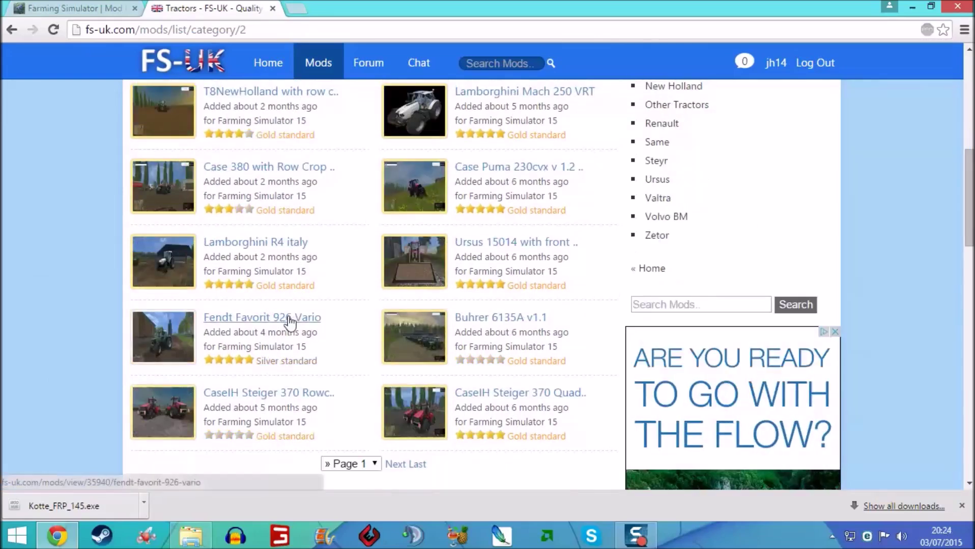
- View the Buhrer 6135A v1.1 mod page and go back to the Tractors list
left_click(412, 339)
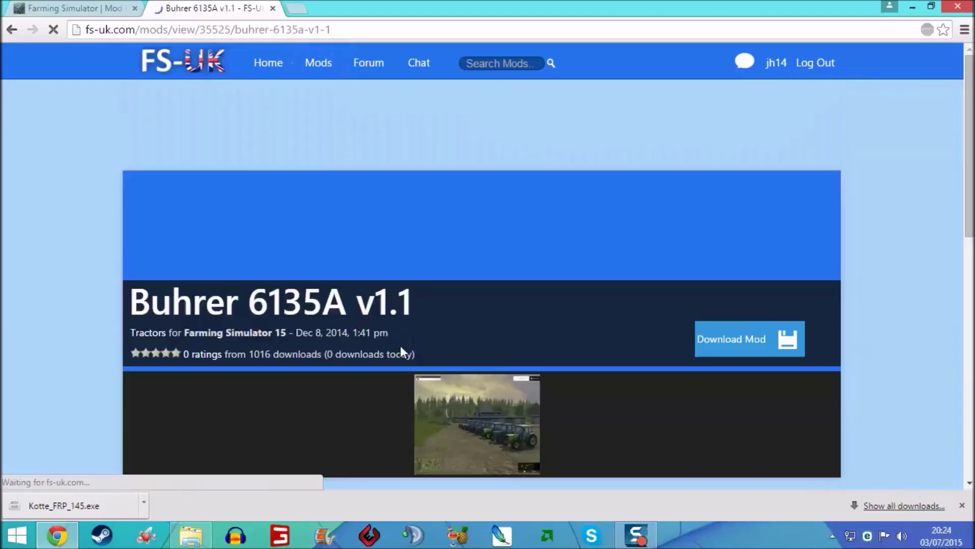
scroll(397, 347, "down", 4)
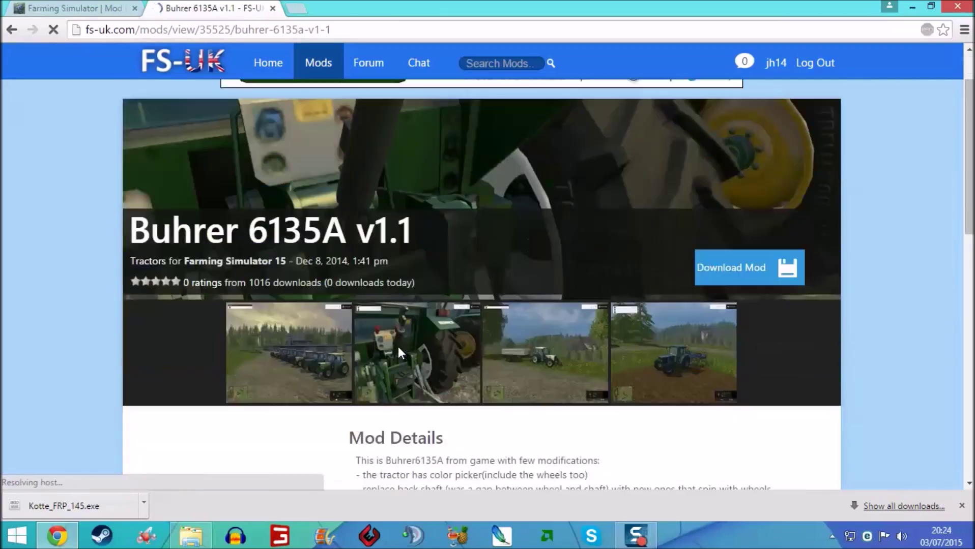
left_click(11, 29)
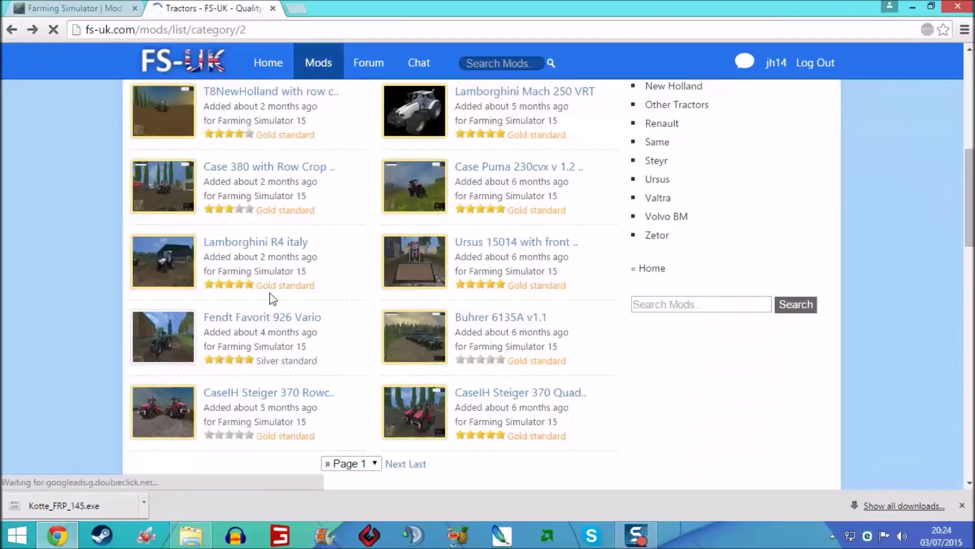
scroll(270, 299, "up", 1)
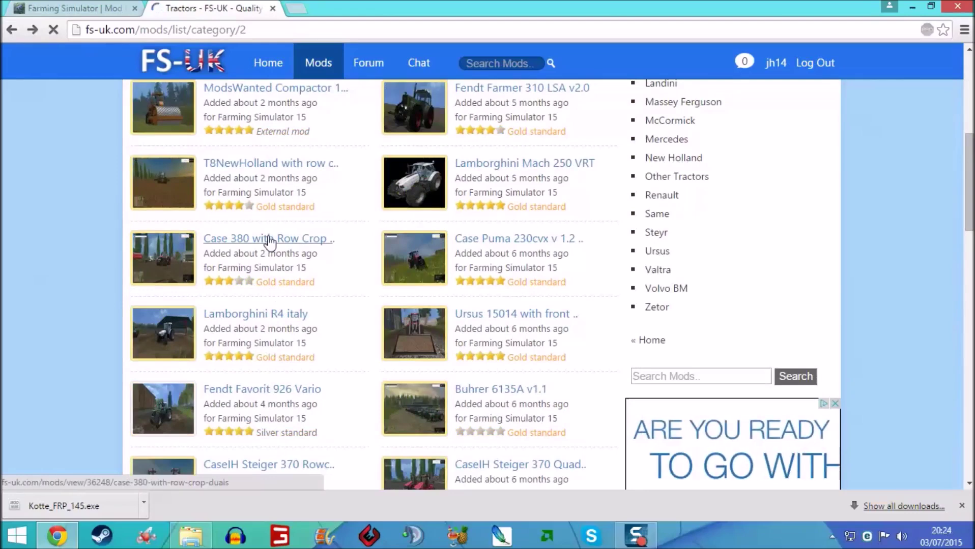
scroll(253, 189, "up", 3)
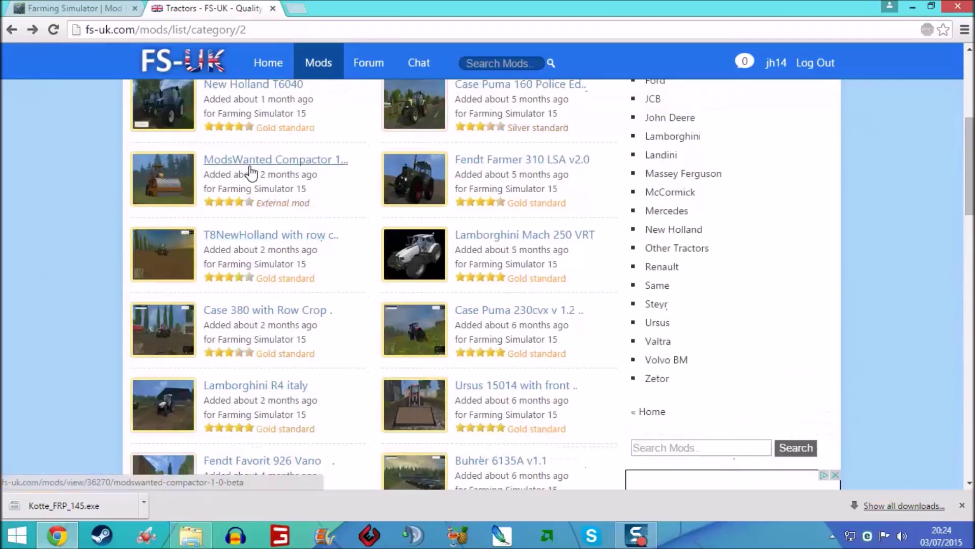
- Open the New Holland T6040 page and download NewHollandT6040.zip via Manual Installation
left_click(251, 227)
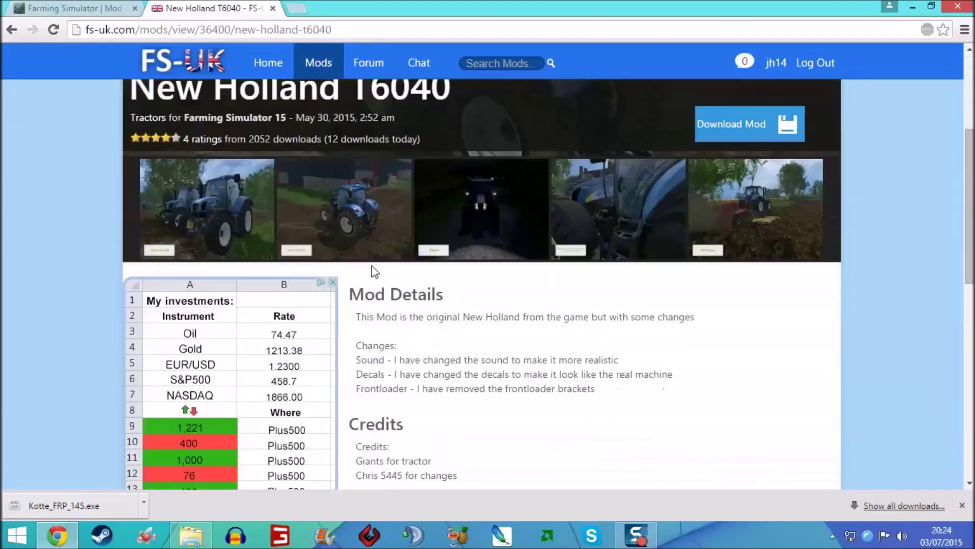
scroll(371, 266, "down", 4)
scroll(374, 271, "down", 8)
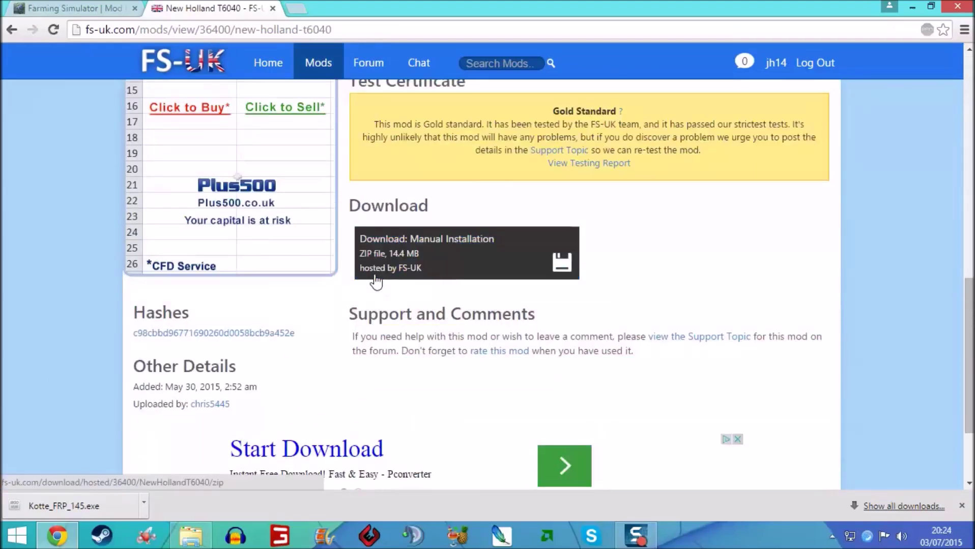
scroll(375, 280, "down", 1)
scroll(386, 285, "up", 1)
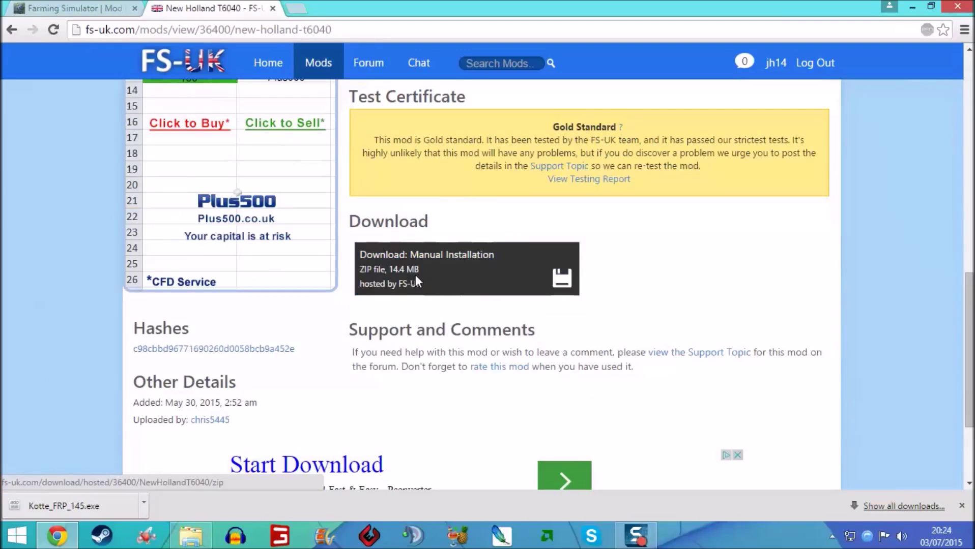
left_click(415, 275)
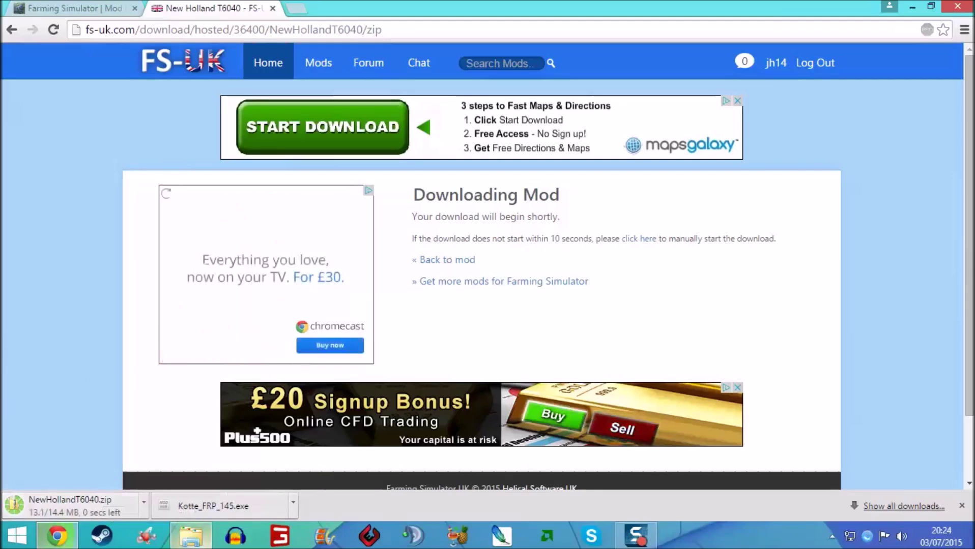
- Copy the NewHollandT6040 zip from the Downloads folder
left_click(196, 541)
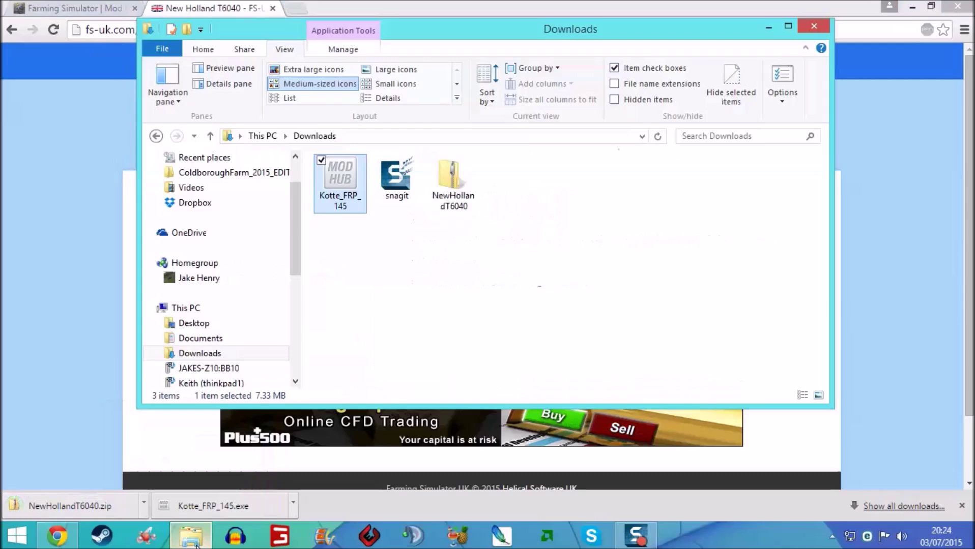
left_click(429, 313)
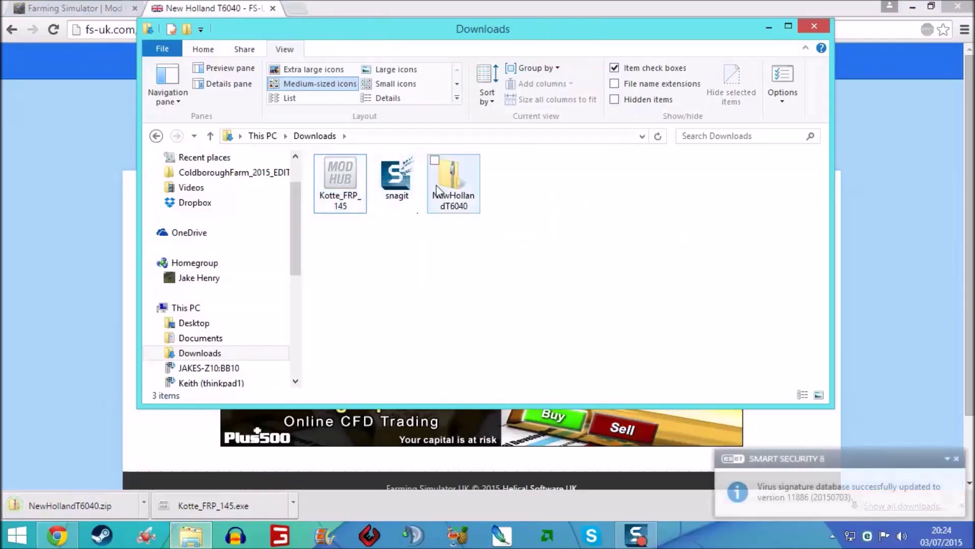
left_click(436, 191)
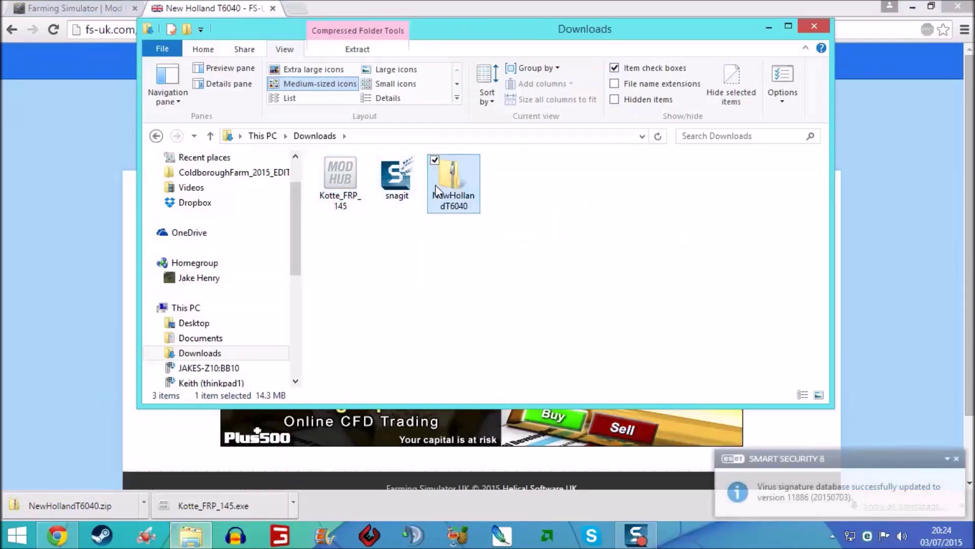
right_click(435, 187)
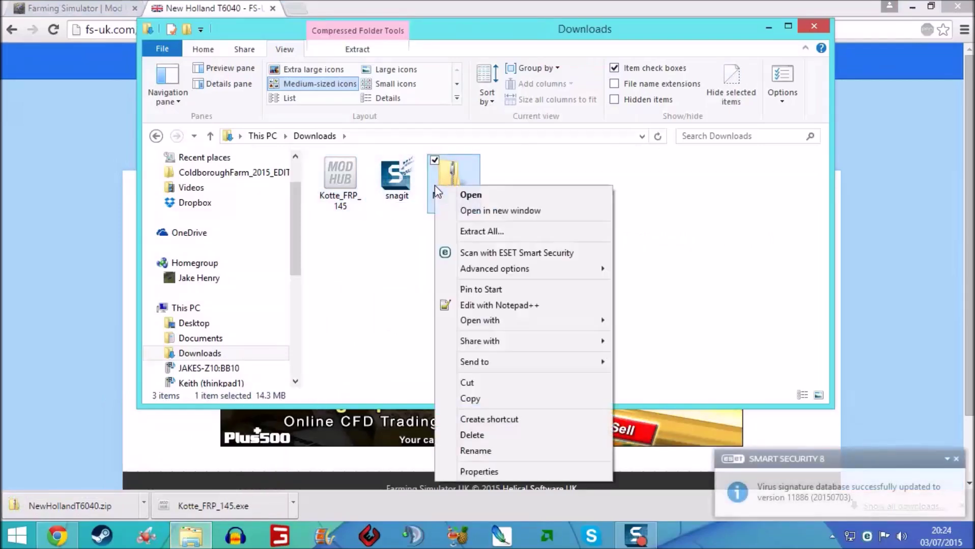
left_click(482, 399)
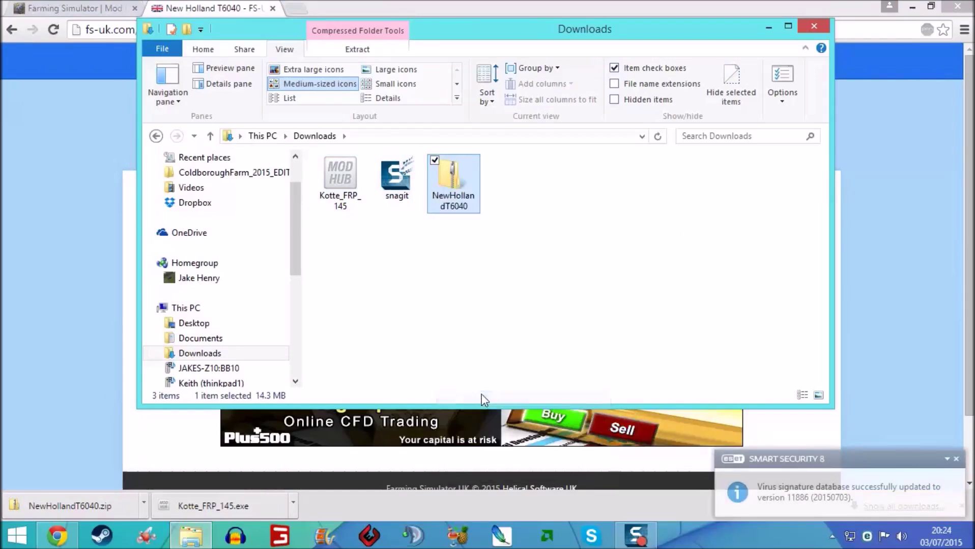
- Navigate to Documents > My Games > FarmingSimulator2015 > mods
left_click(220, 342)
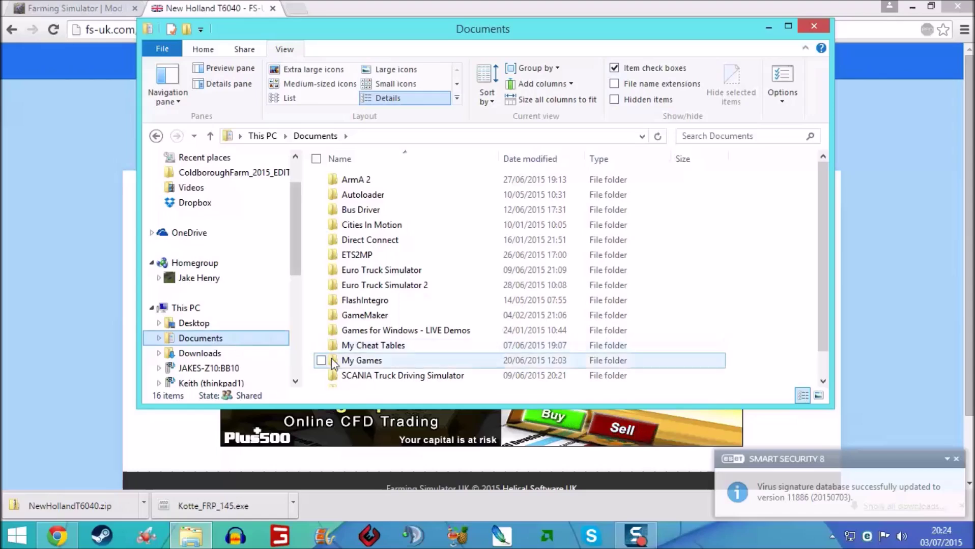
double_click(391, 361)
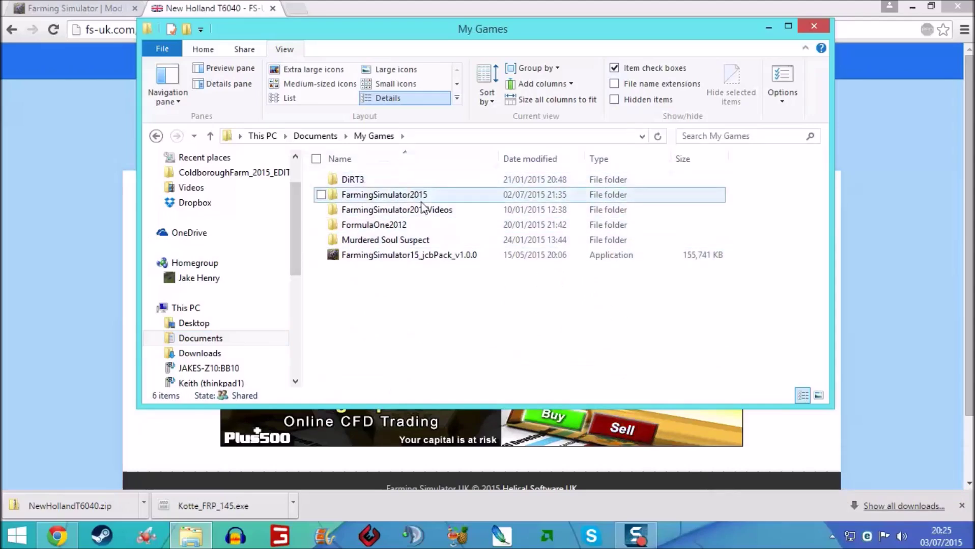
double_click(395, 199)
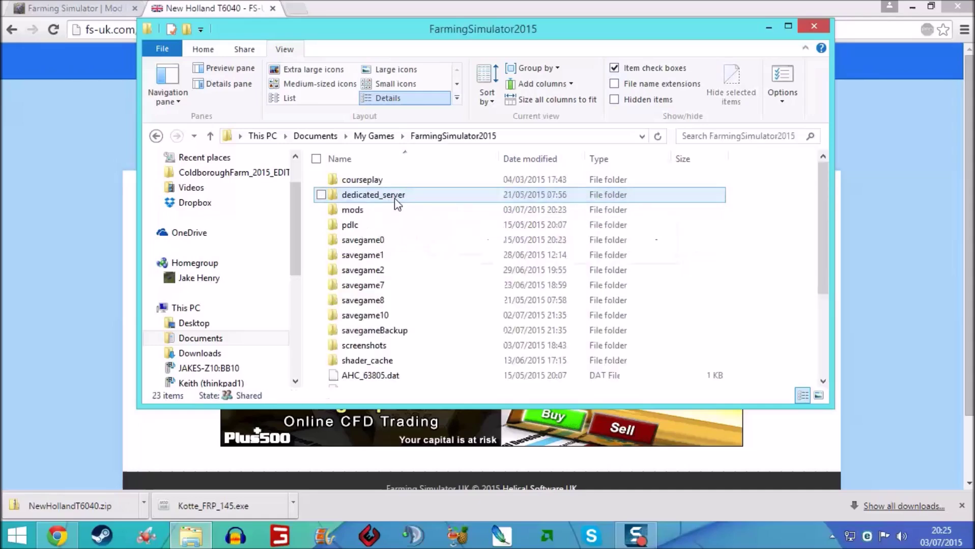
scroll(407, 183, "down", 3)
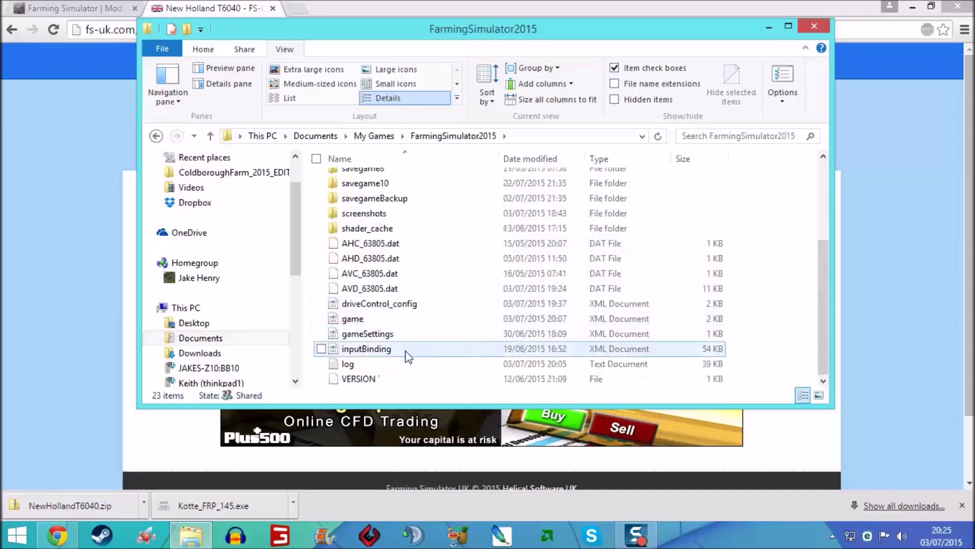
scroll(433, 193, "up", 3)
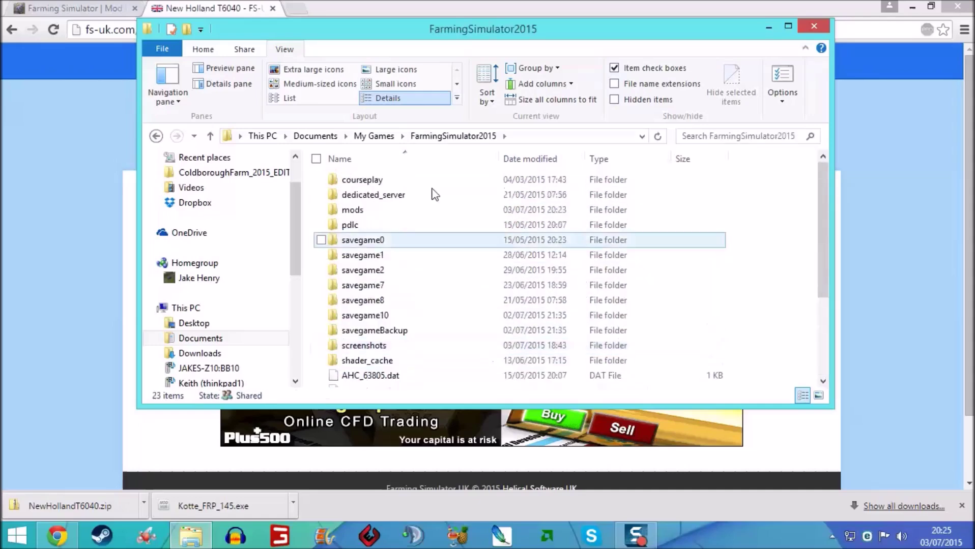
double_click(364, 214)
- Paste the NewHollandT6040 zip into the FarmingSimulator2015 mods folder
scroll(386, 300, "down", 9)
left_click_drag(823, 198, 816, 168)
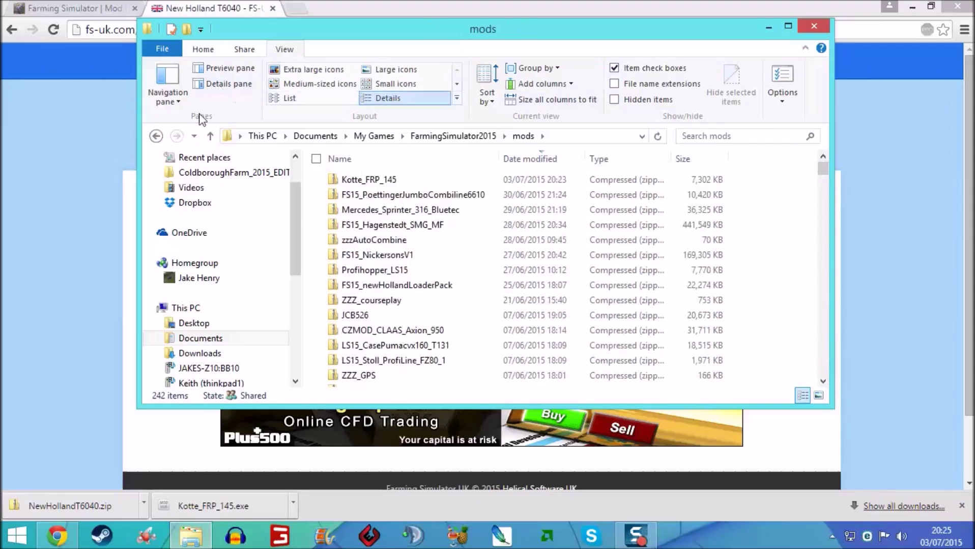
left_click(203, 50)
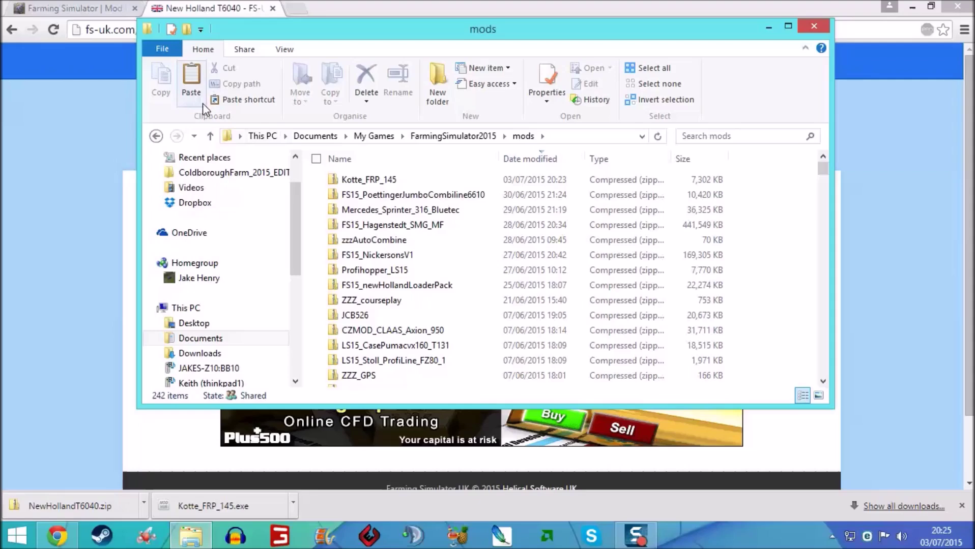
left_click(192, 84)
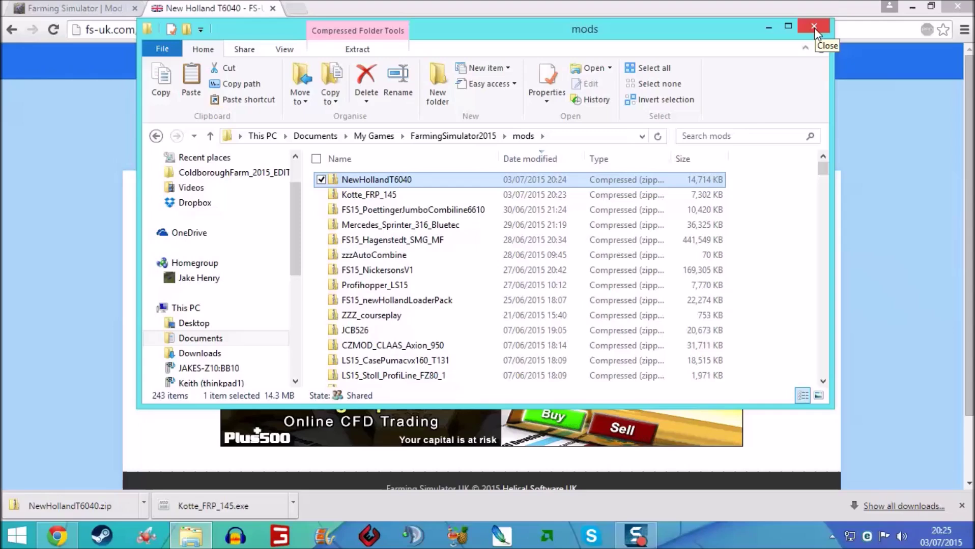
- Check the Downloads folder files, then close the Downloads window
left_click(374, 136)
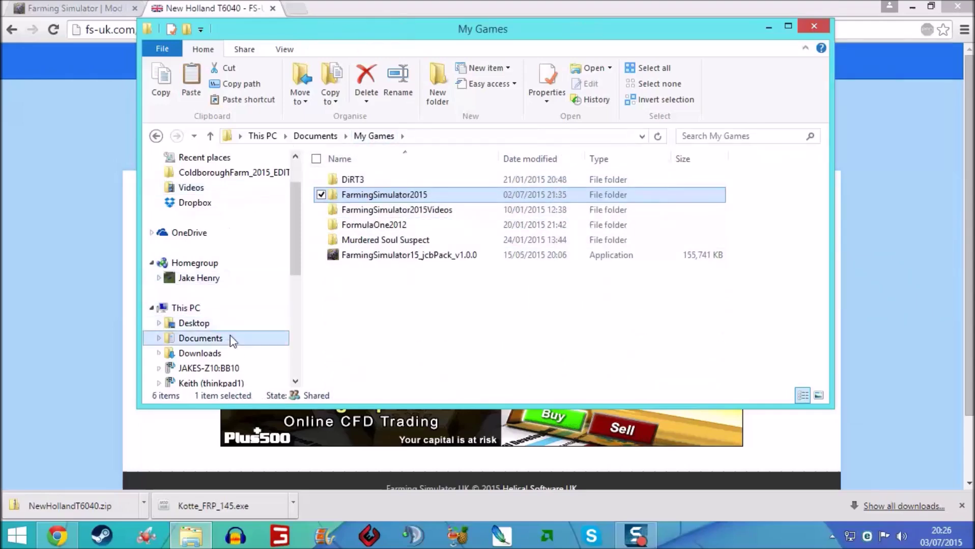
left_click(234, 351)
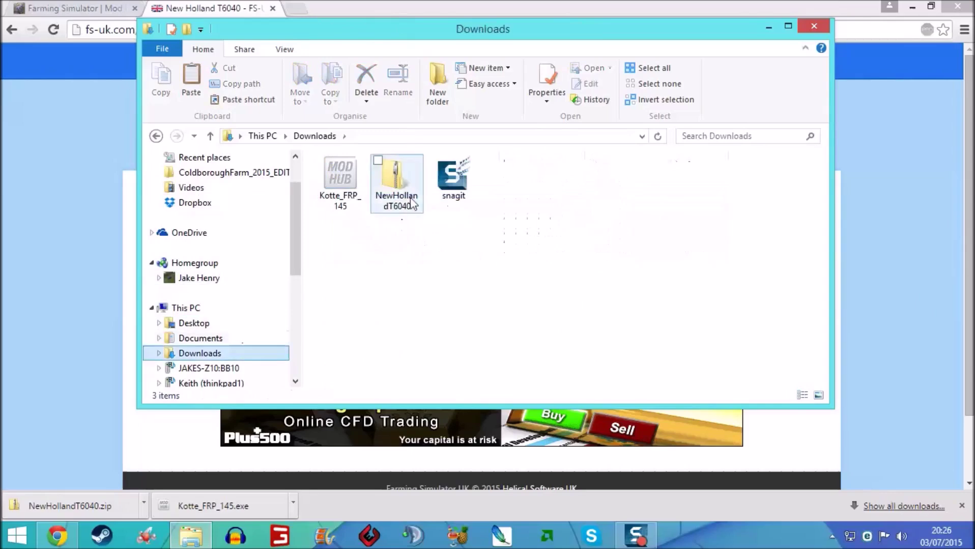
left_click(339, 200)
left_click(385, 187)
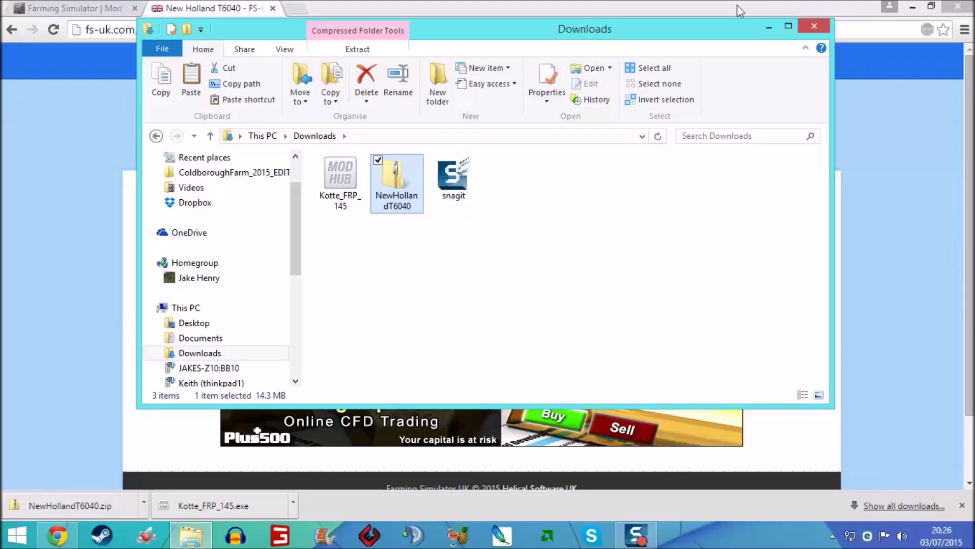
left_click(814, 27)
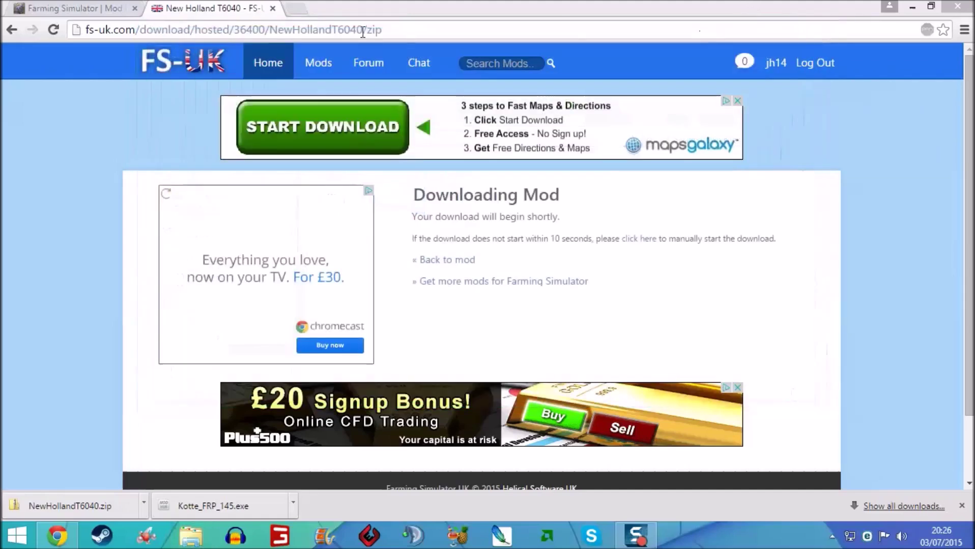
- Search Google for 'mod hoster' in a new tab and open the Modhoster site
left_click(296, 8)
type("m")
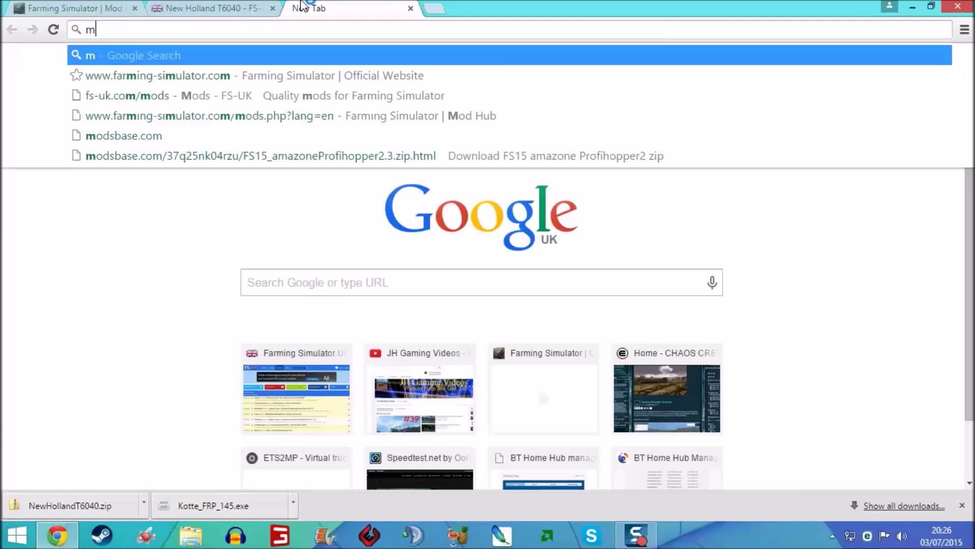
type("od hoster")
key("Return")
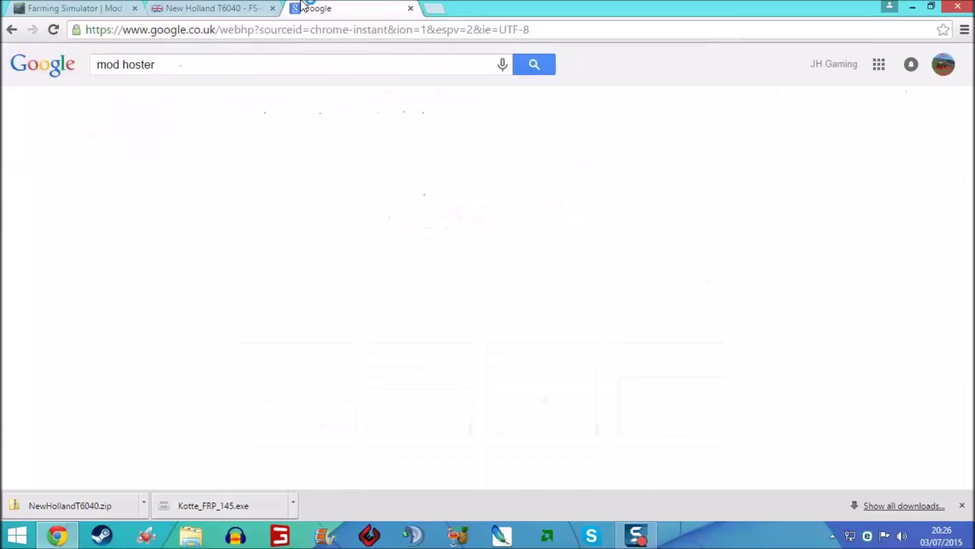
left_click(126, 179)
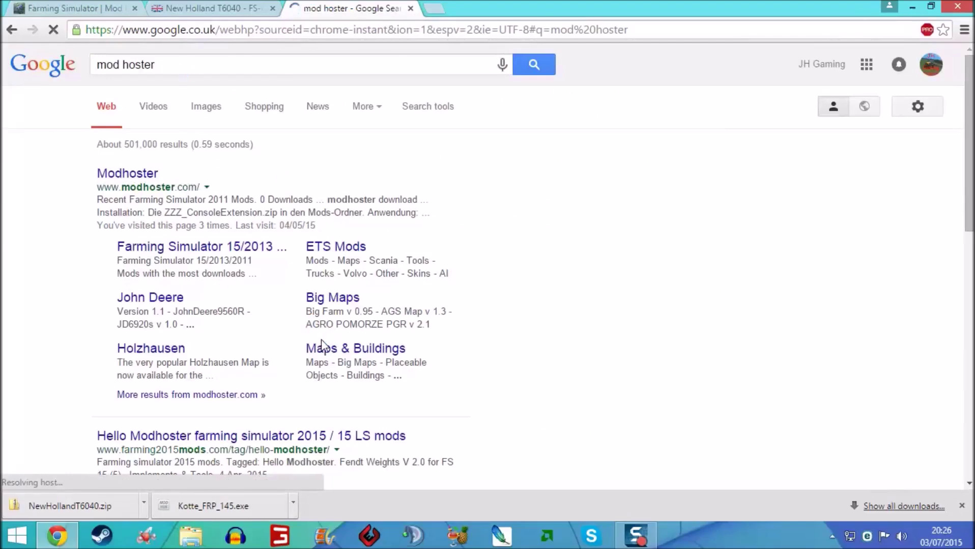
- Scroll down the Modhoster mod list and open the Warning Trailers mod page
scroll(313, 184, "down", 2)
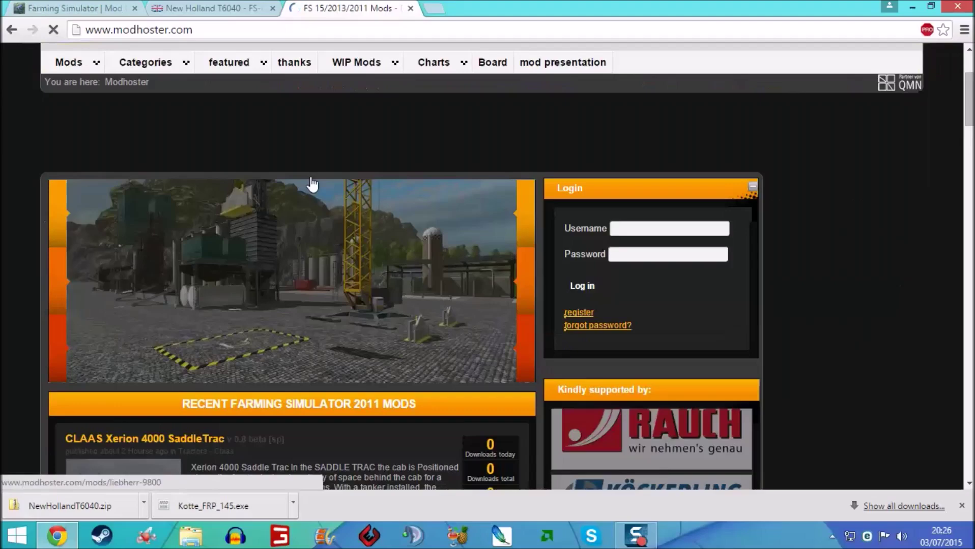
scroll(312, 185, "down", 4)
scroll(299, 175, "down", 7)
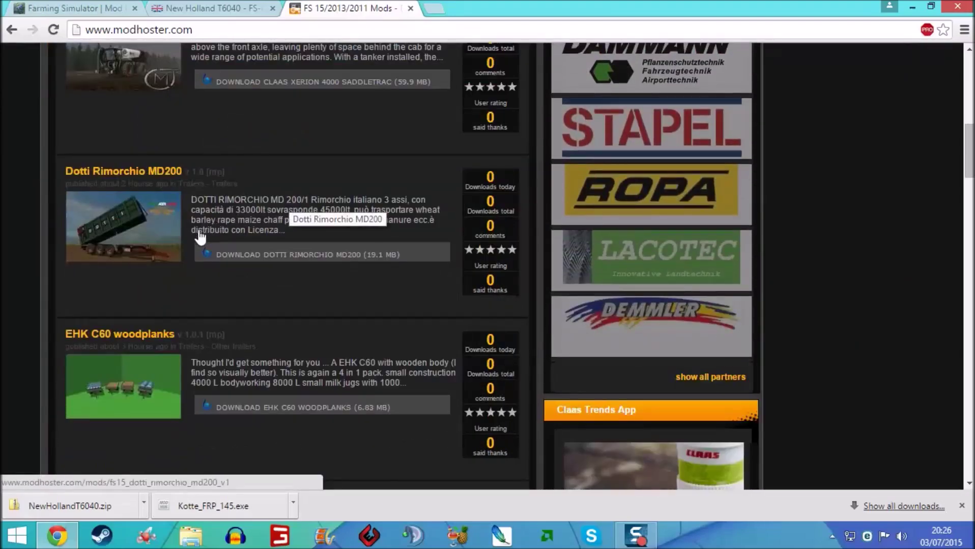
scroll(146, 217, "down", 6)
scroll(145, 219, "down", 3)
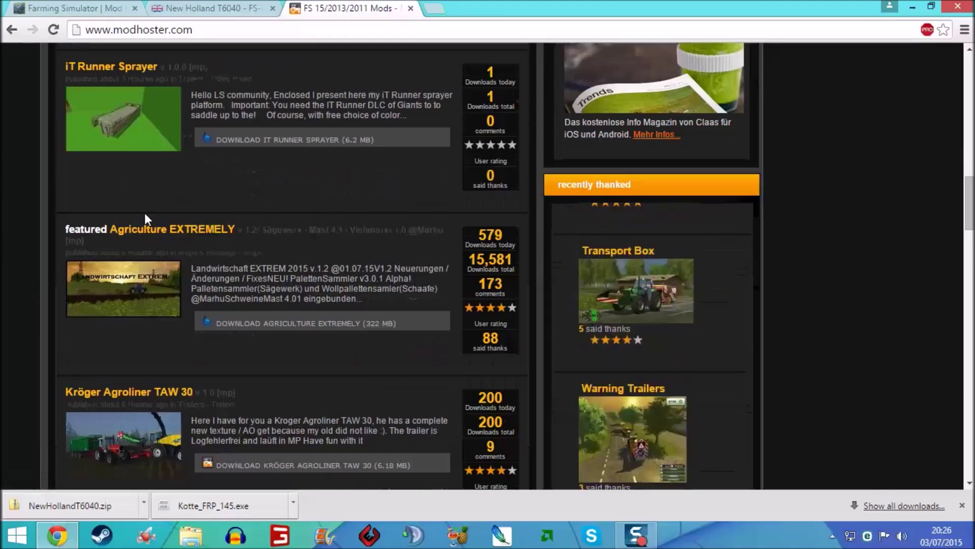
scroll(144, 218, "down", 3)
scroll(145, 214, "down", 6)
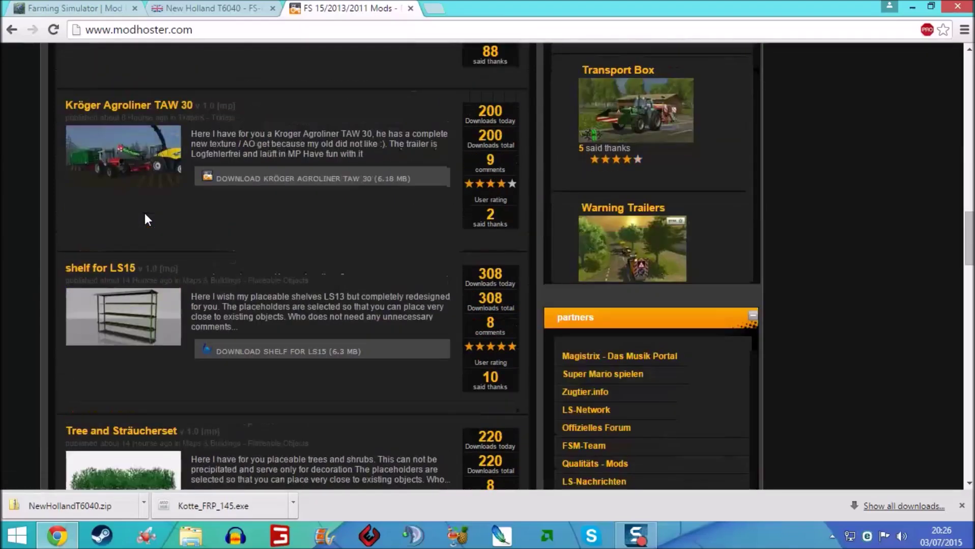
scroll(145, 214, "down", 5)
scroll(146, 221, "down", 7)
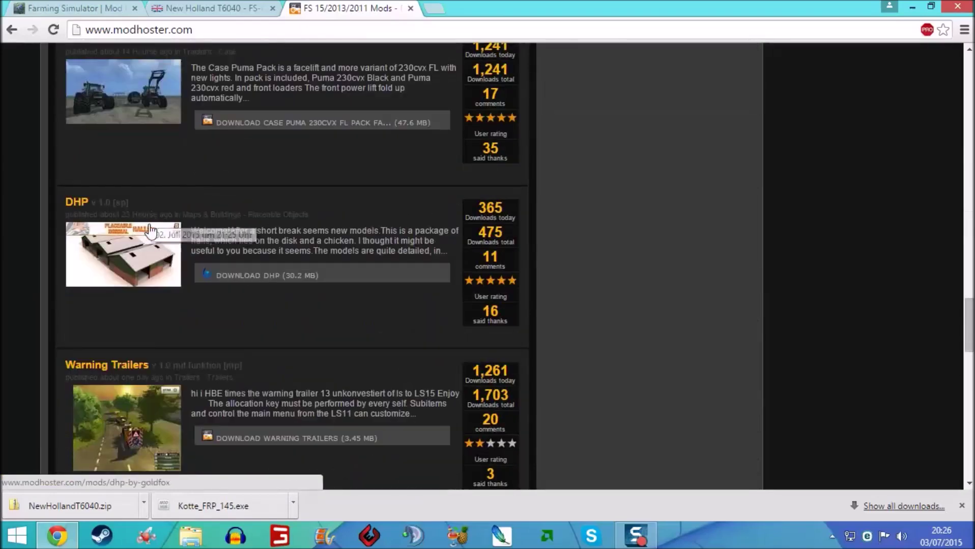
left_click(147, 401)
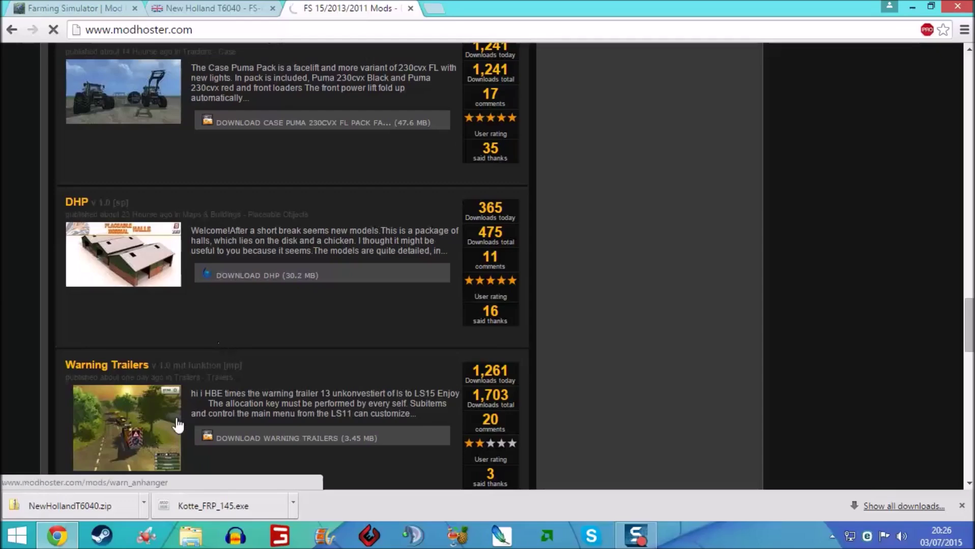
- Close the old Farming Simulator and New Holland T6040 download tabs
left_click(135, 8)
left_click(135, 9)
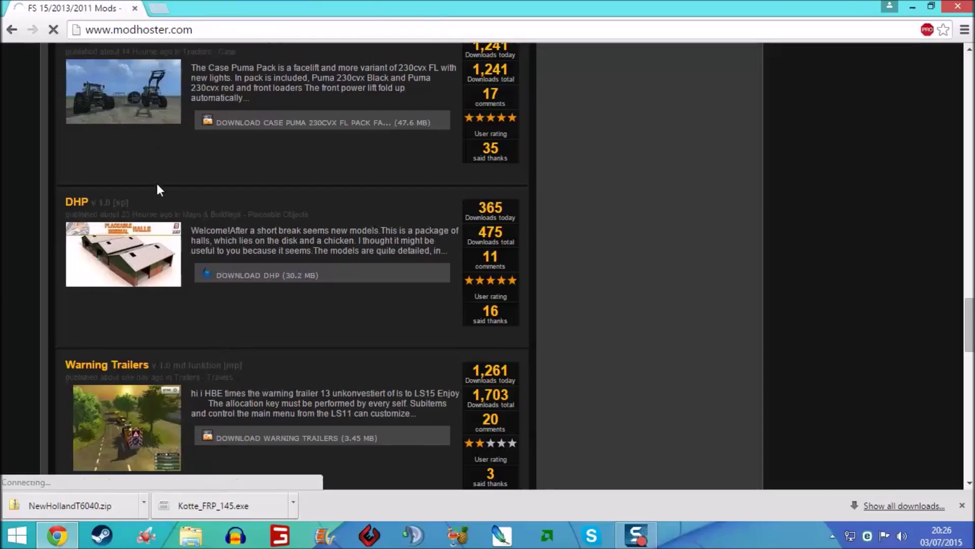
scroll(157, 184, "down", 8)
scroll(163, 189, "down", 3)
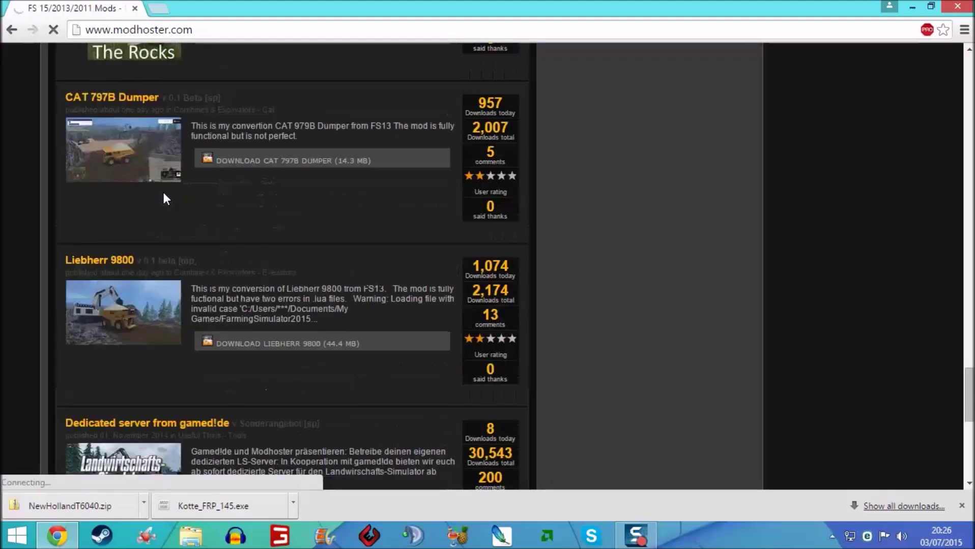
scroll(173, 206, "down", 3)
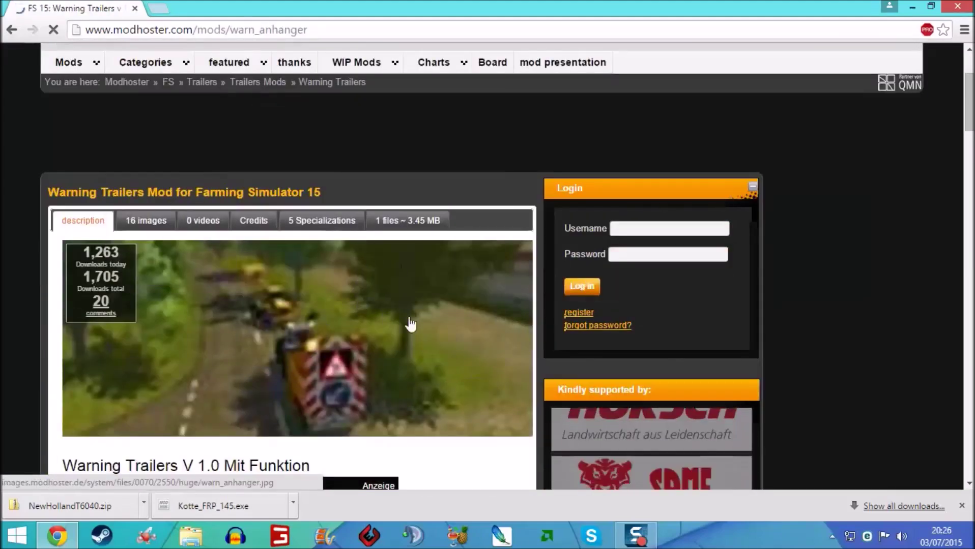
- Scroll down to the Warning Trailers Download Mod section, then back up
scroll(380, 305, "down", 3)
scroll(380, 304, "down", 7)
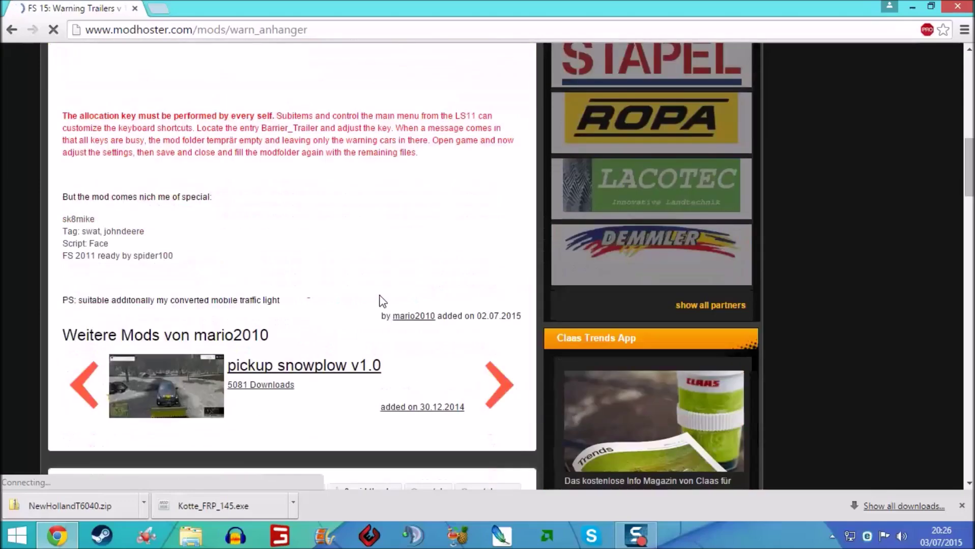
scroll(254, 146, "down", 5)
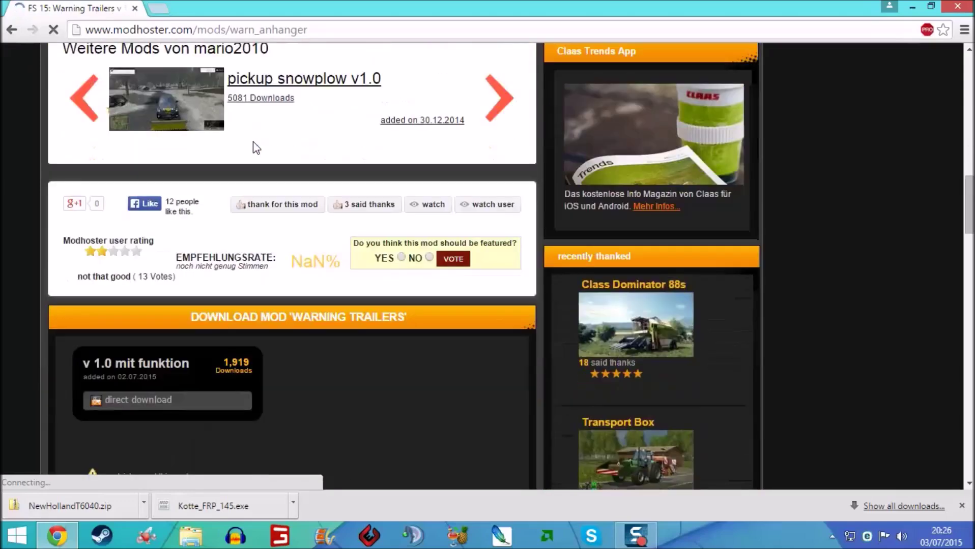
scroll(255, 148, "down", 2)
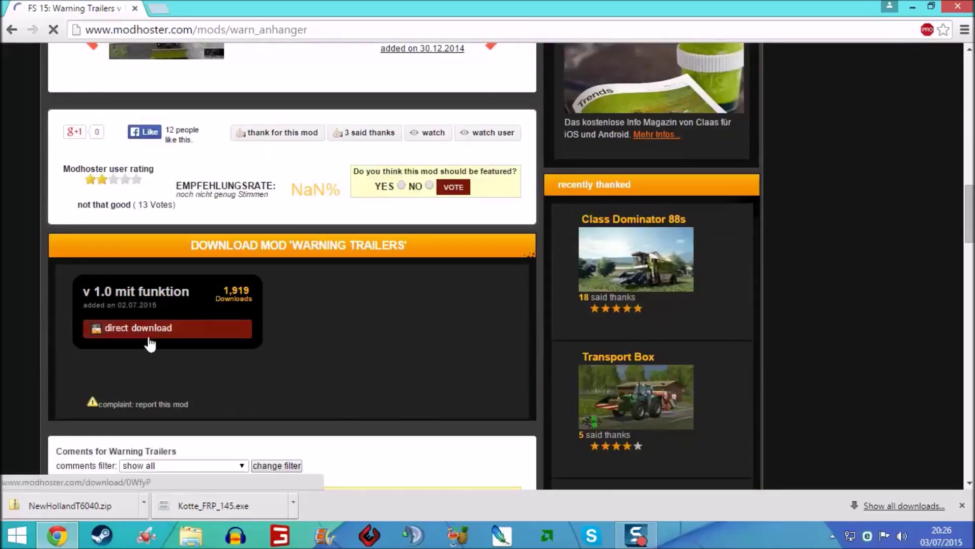
scroll(212, 224, "up", 15)
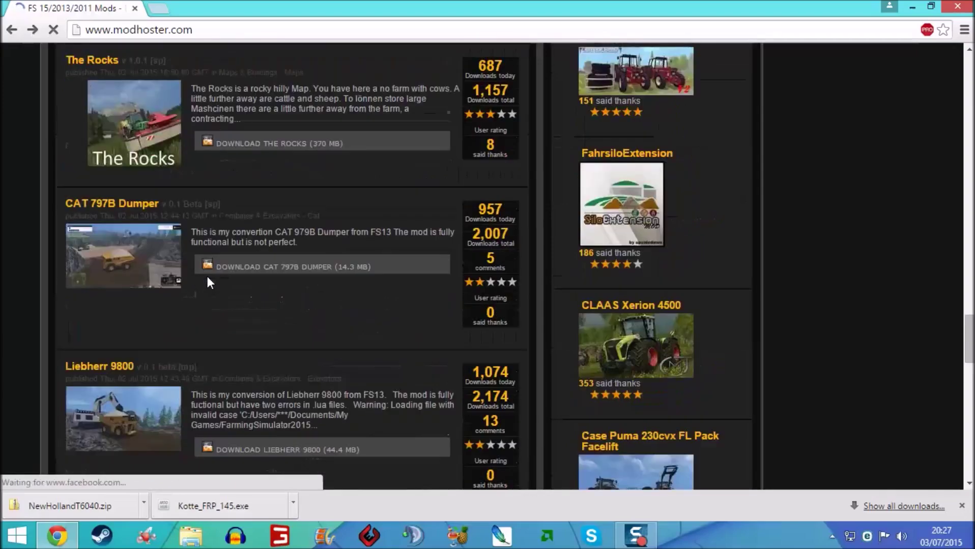
scroll(207, 276, "up", 4)
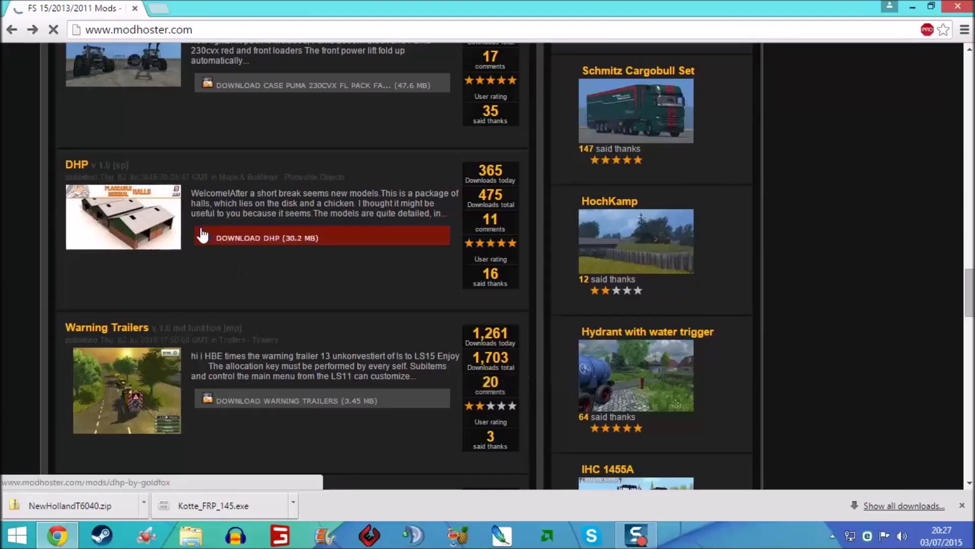
- Open the DHP mod page and follow its 30.2 MB download link
left_click(257, 241)
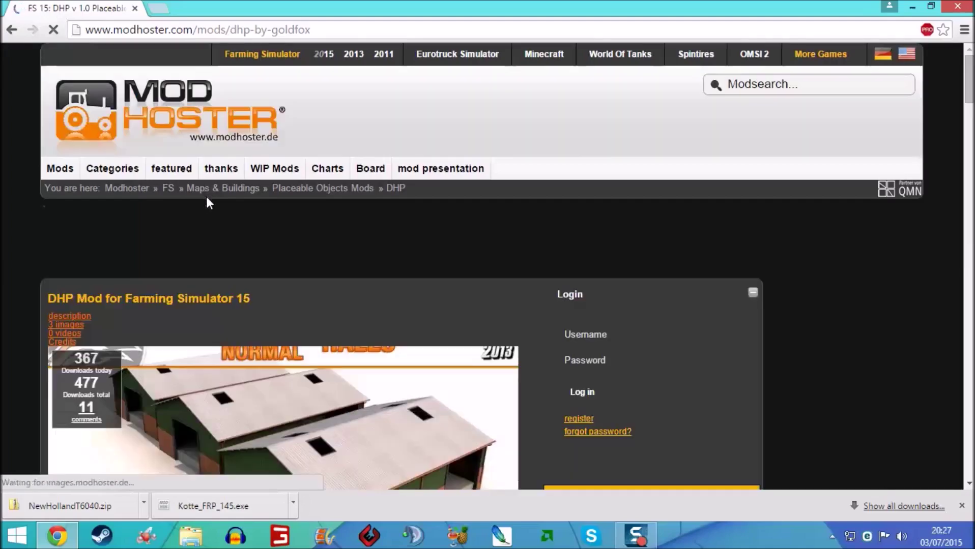
scroll(245, 243, "down", 13)
scroll(249, 245, "down", 7)
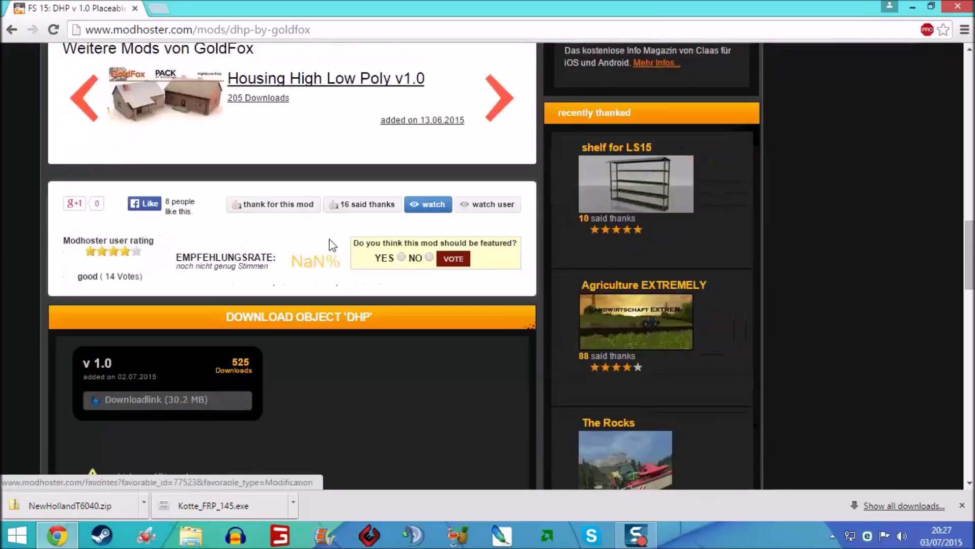
left_click(198, 409)
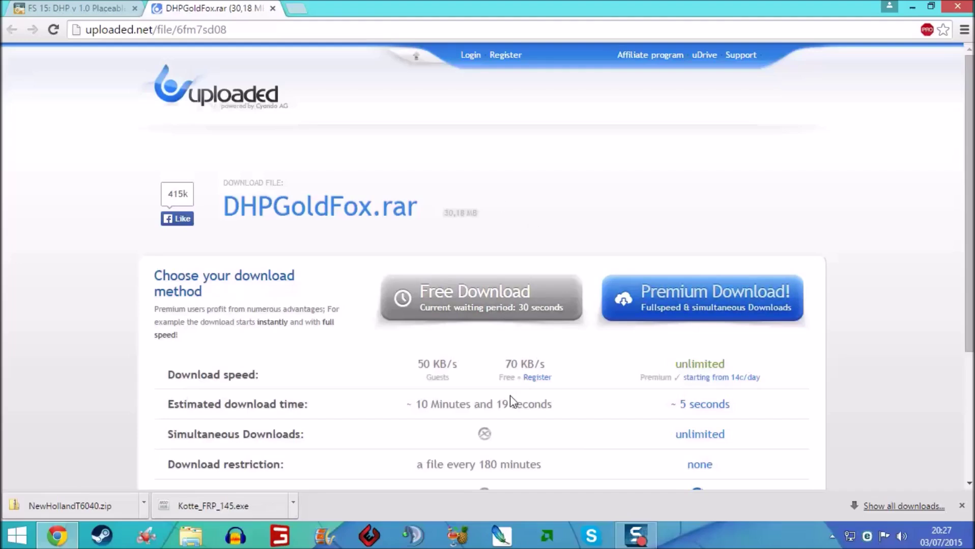
scroll(496, 427, "down", 1)
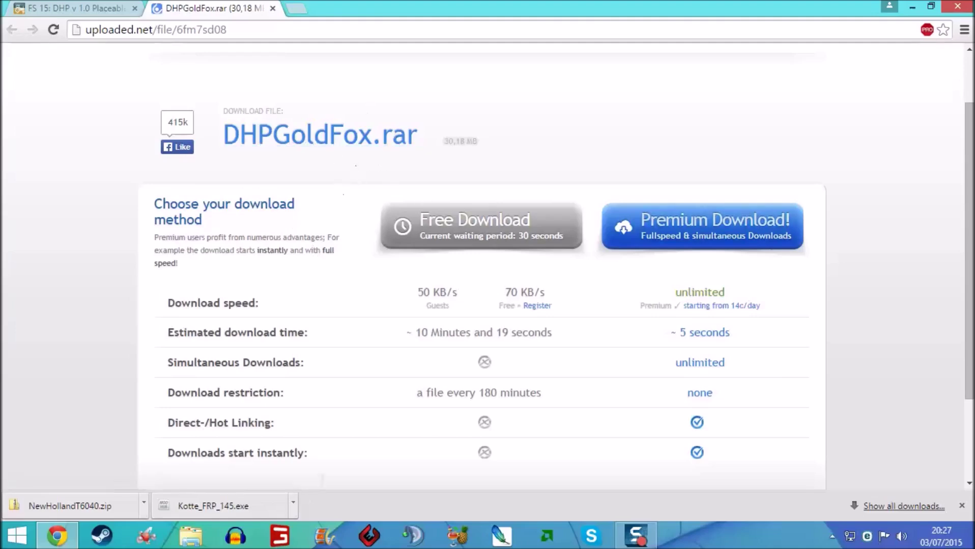
left_click(191, 535)
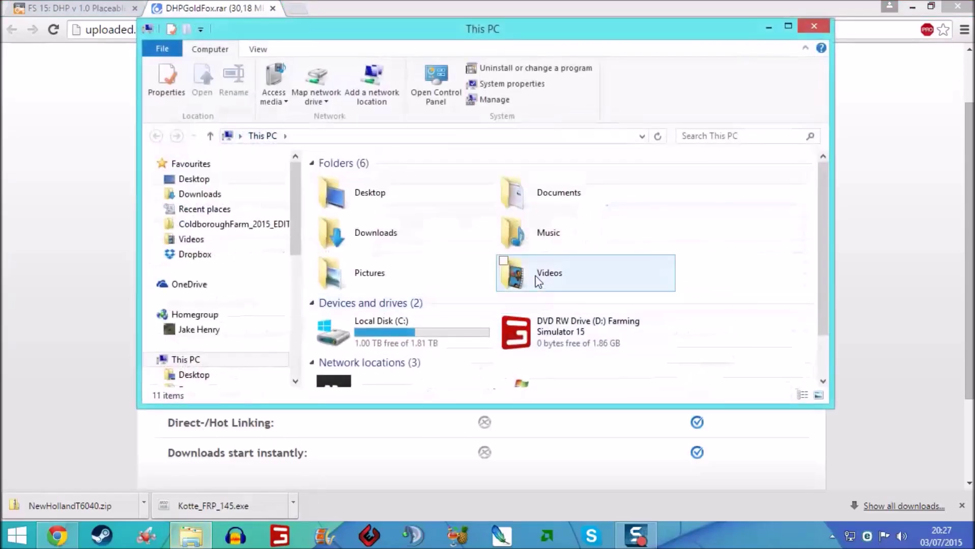
- Copy the NewHollandT6040 zip from the Downloads folder
left_click(463, 234)
double_click(461, 232)
left_click(393, 204)
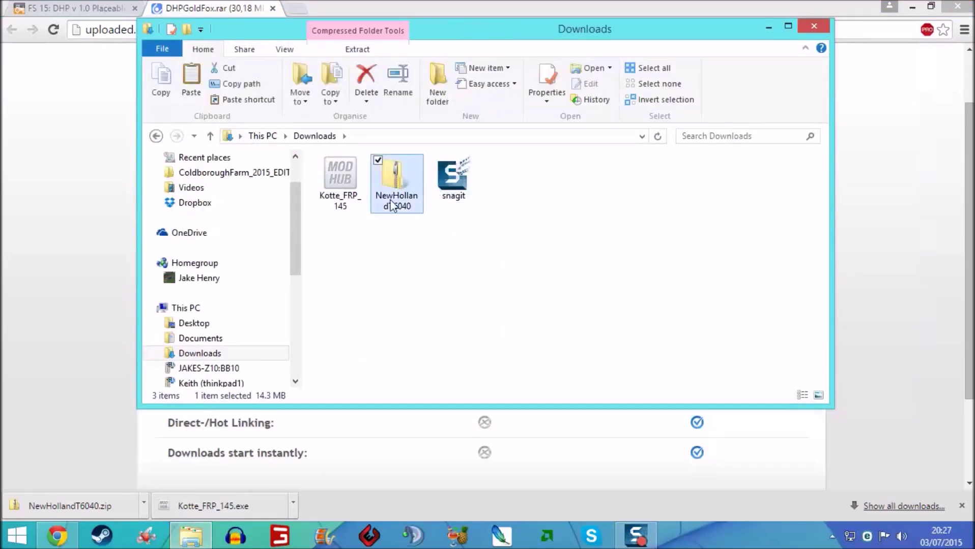
right_click(393, 192)
left_click(448, 405)
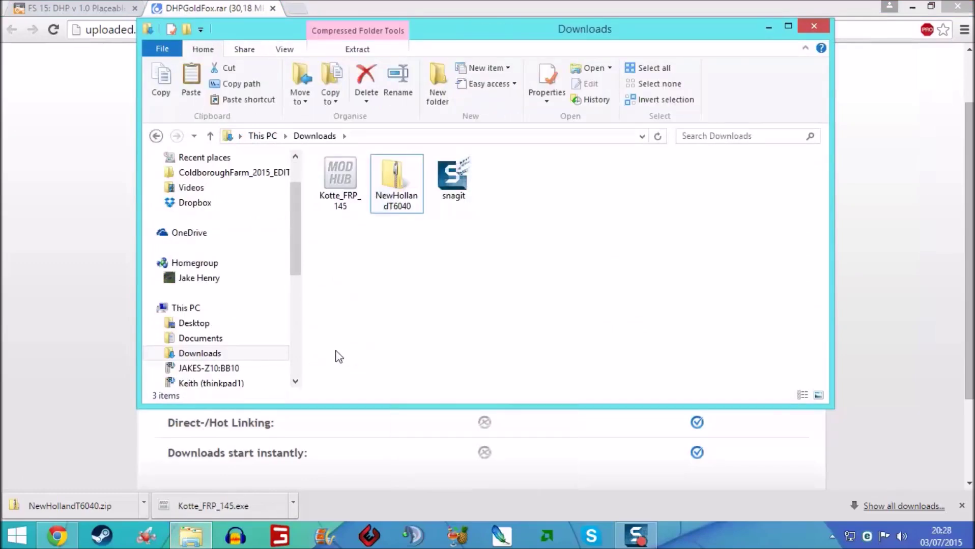
- Browse Documents > My Games > FarmingSimulator2015 > mods to check the zips, then close Explorer
left_click(252, 344)
double_click(356, 359)
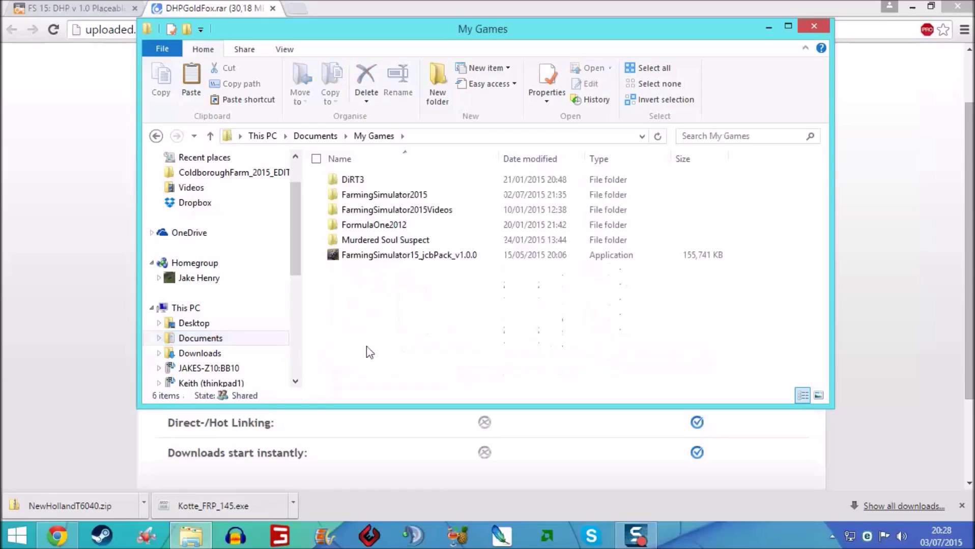
double_click(396, 193)
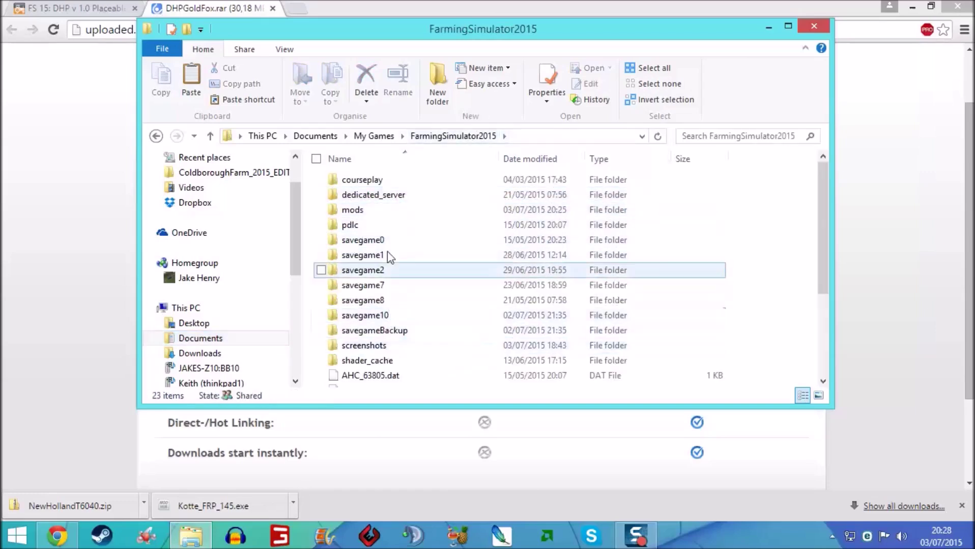
double_click(388, 211)
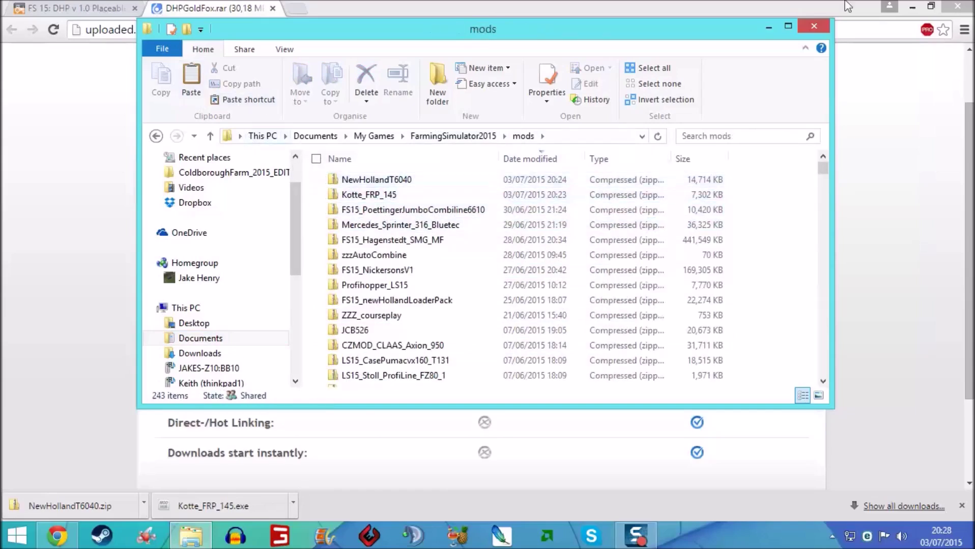
left_click(813, 26)
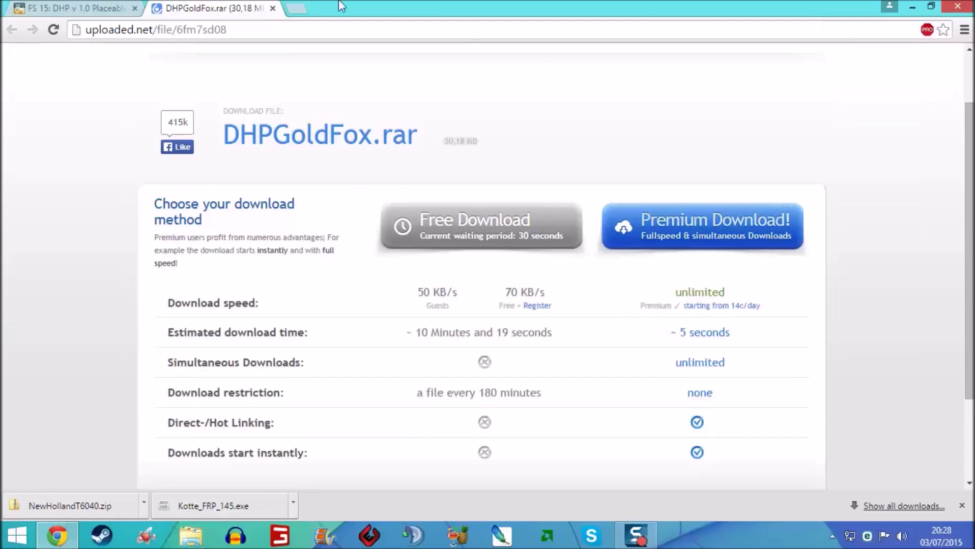
- Close the uploaded.net DHPGoldFox.rar tab to return to the DHP mod page
left_click(272, 8)
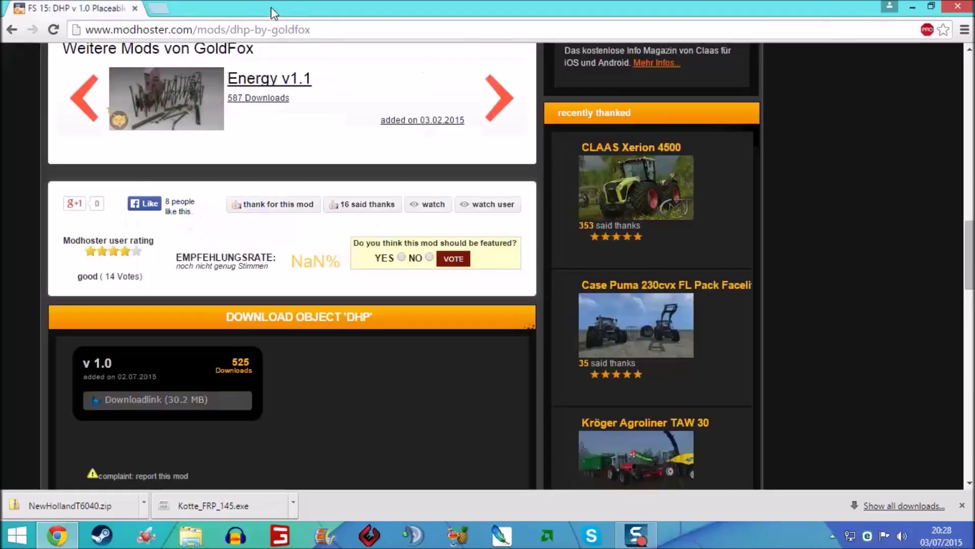